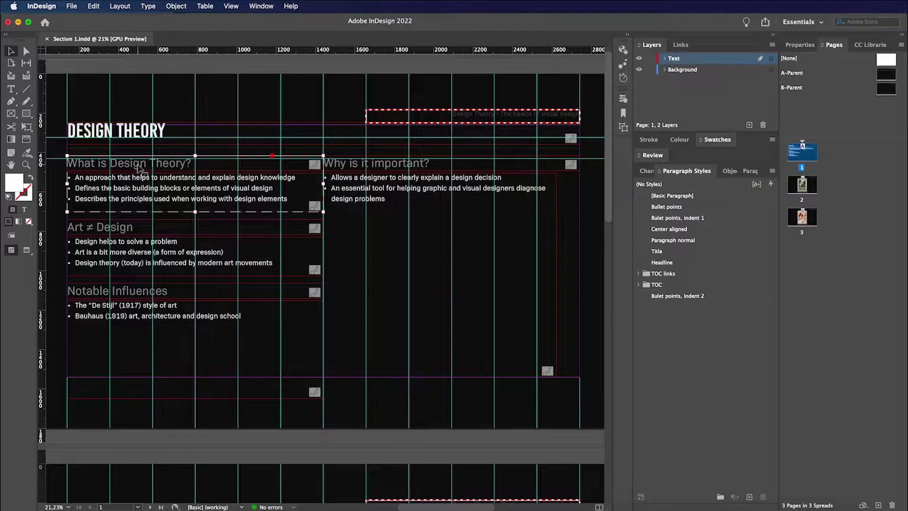
Check which paragraph styles the "What is Design Theory?" topic title and the "Design Theory" headline use in Section 1
click(142, 164)
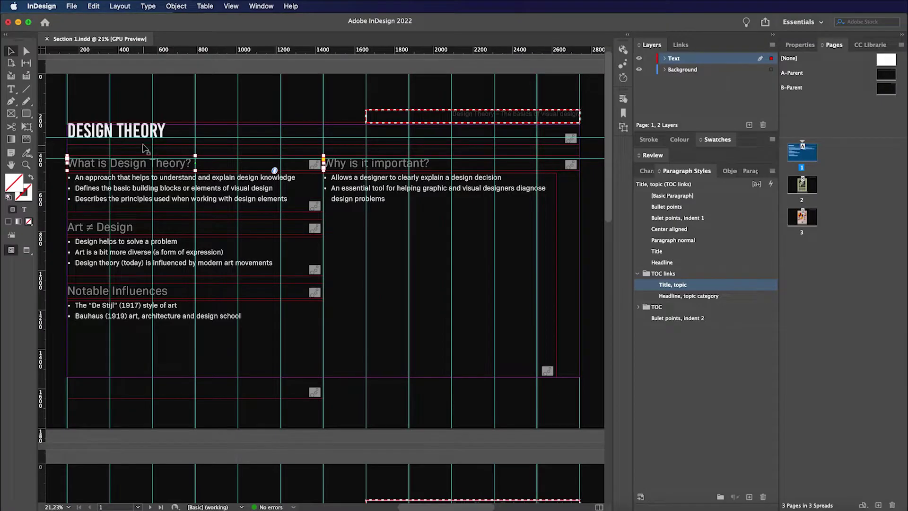
click(142, 139)
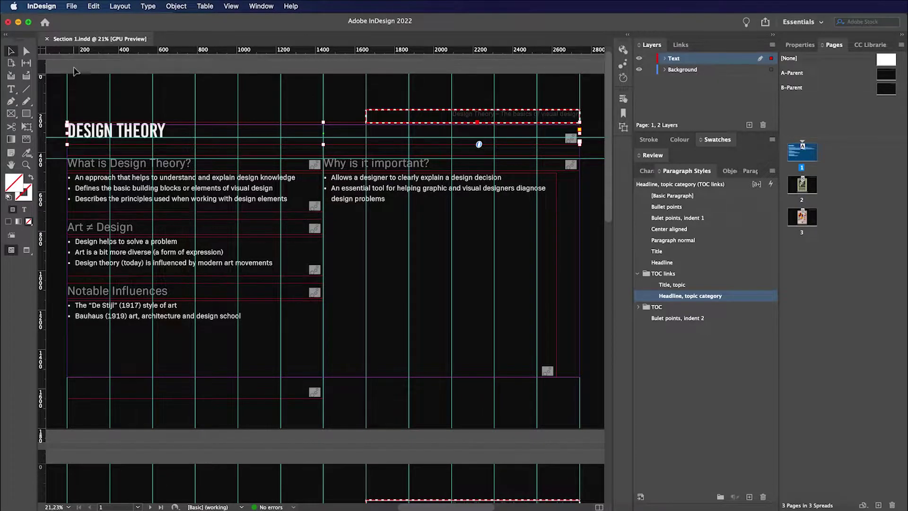
Switch from Section 1 to Table of contents.indd and expand its TOC and TOC links paragraph style groups
click(47, 39)
key(super+Tab)
double_click(367, 75)
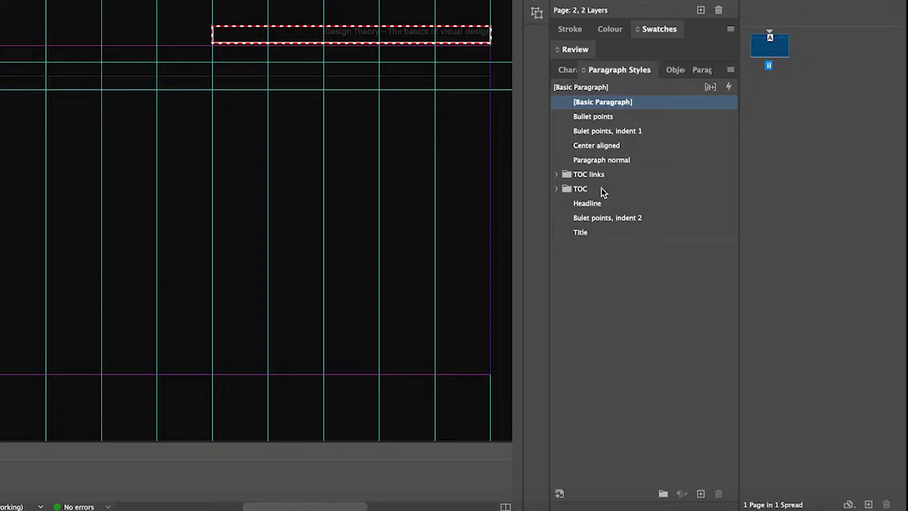
click(557, 190)
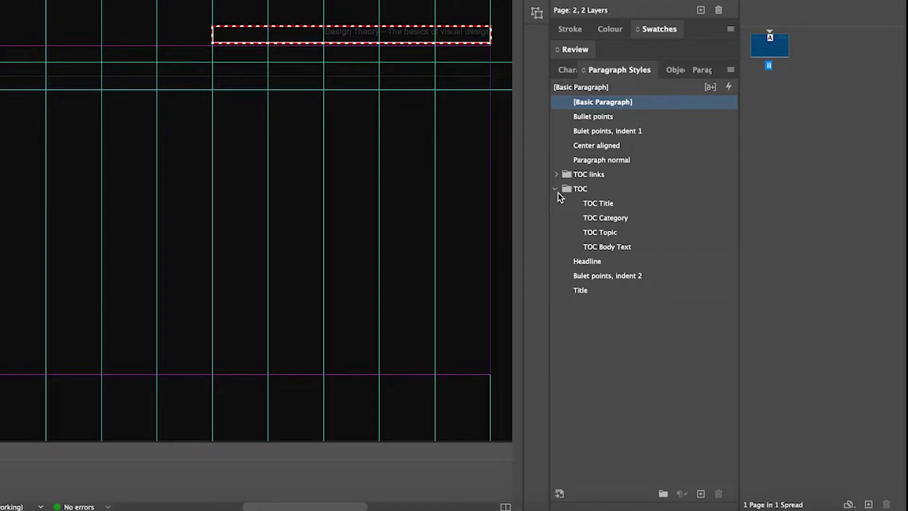
click(557, 175)
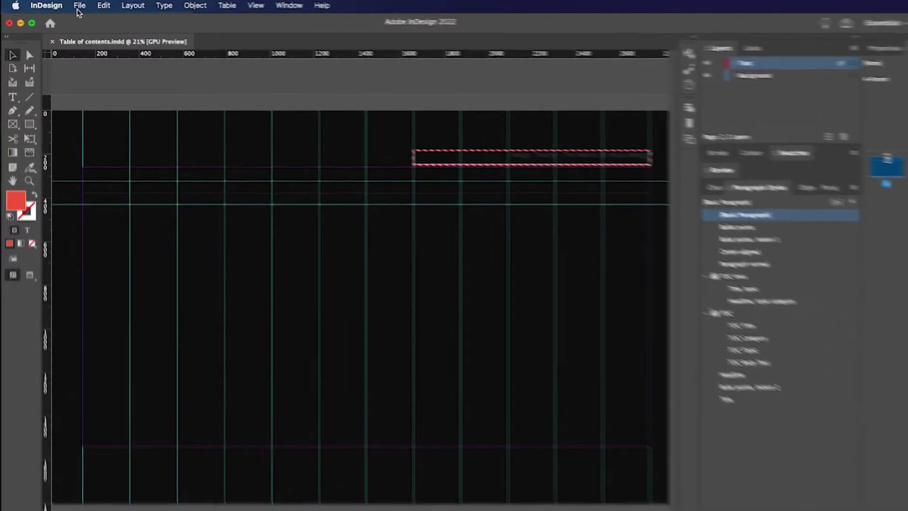
Create a new book file named Book.indb in the Indesign Book folder
click(71, 6)
mouse_move(73, 21)
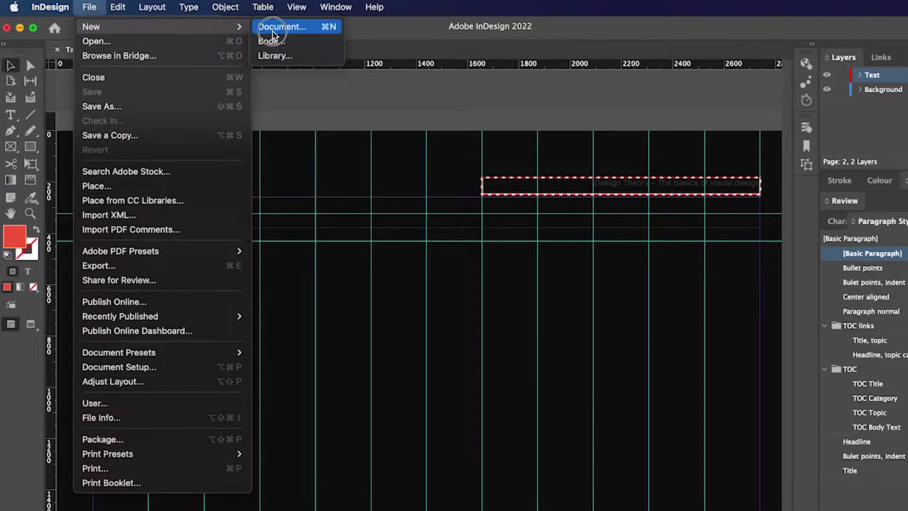
click(273, 41)
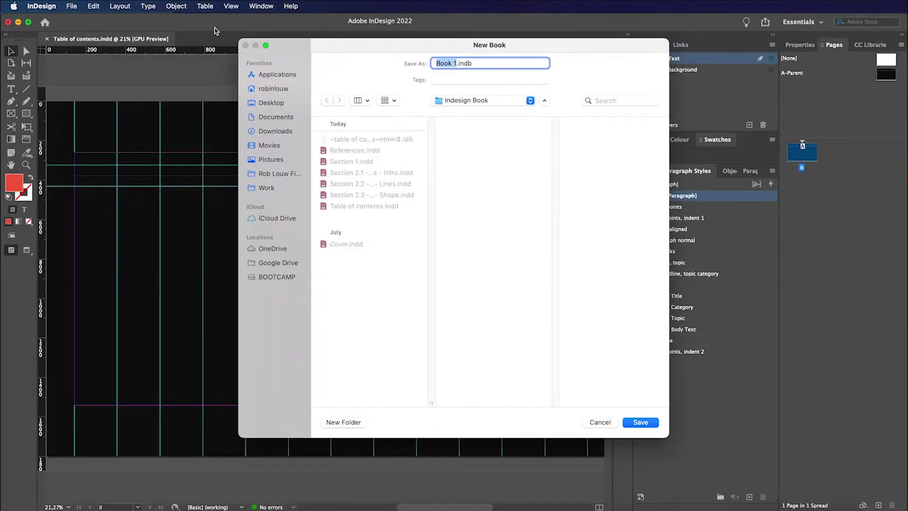
click(456, 64)
key(BackSpace)
click(642, 423)
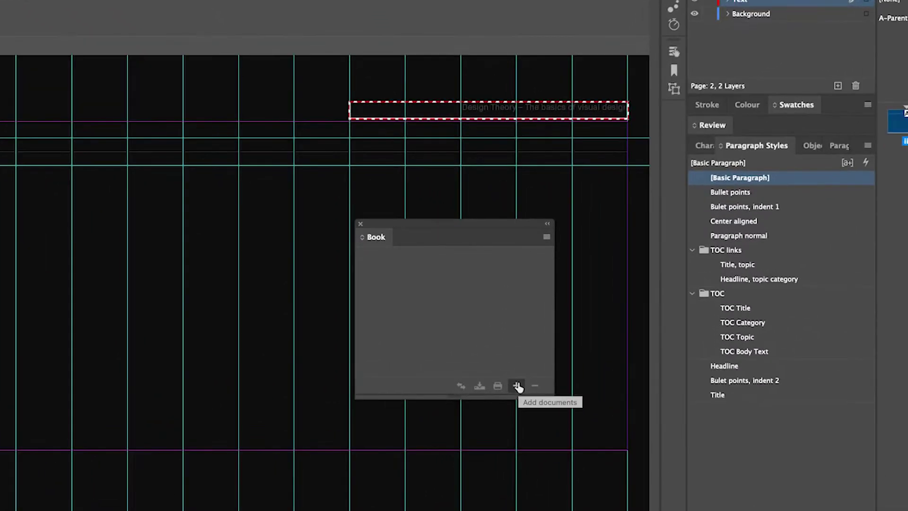
Add the cover, table of contents, references and all section documents from the Indesign Book folder to the book
click(517, 386)
drag(667, 239, 179, 122)
super+click(80, 220)
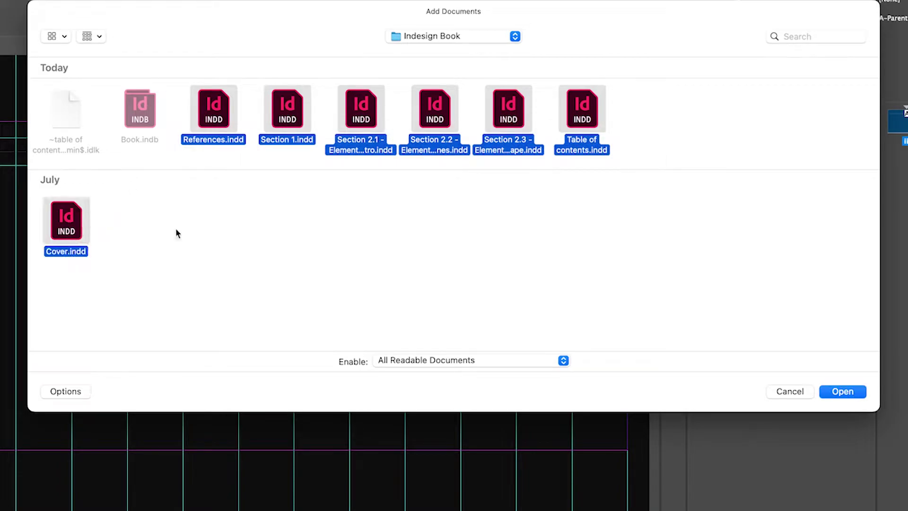
click(848, 392)
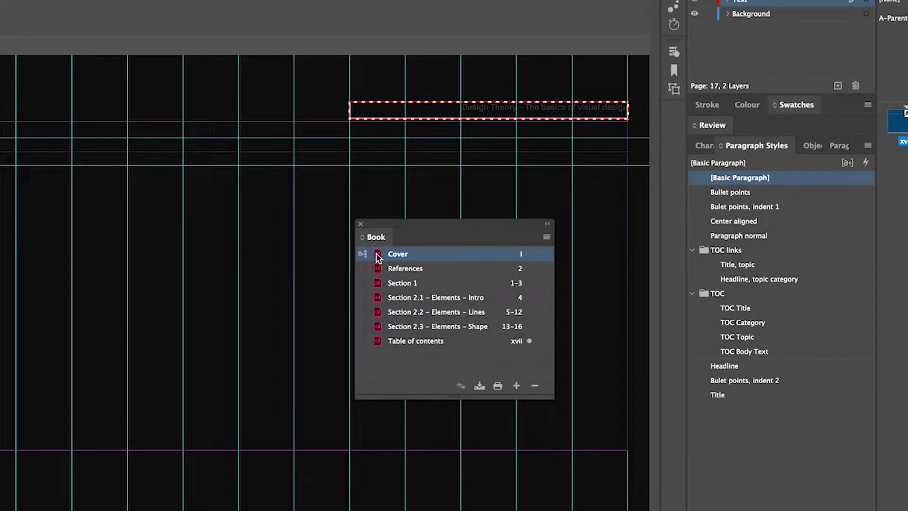
Reorder the book documents so that Table of contents follows Cover and References comes last
click(379, 269)
mouse_move(379, 269)
mouse_down()
mouse_move(387, 347)
mouse_move(375, 326)
mouse_move(377, 266)
mouse_move(364, 254)
mouse_move(369, 261)
mouse_up()
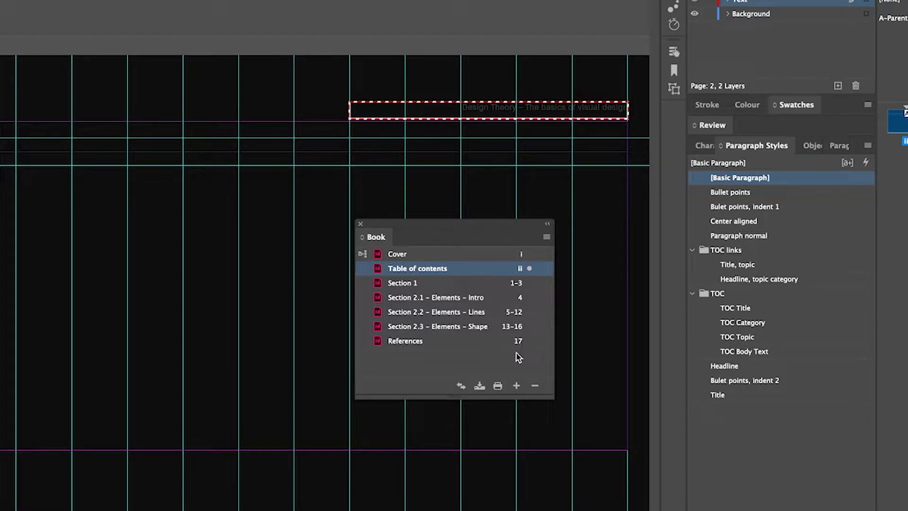
Make Table of contents the book's style source and synchronize all the book documents with it
click(363, 269)
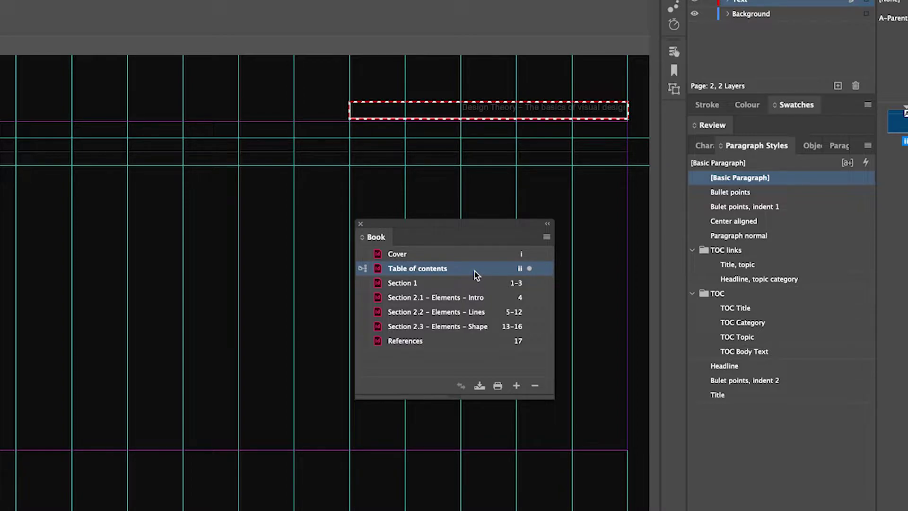
click(415, 331)
click(417, 343)
shift+click(420, 260)
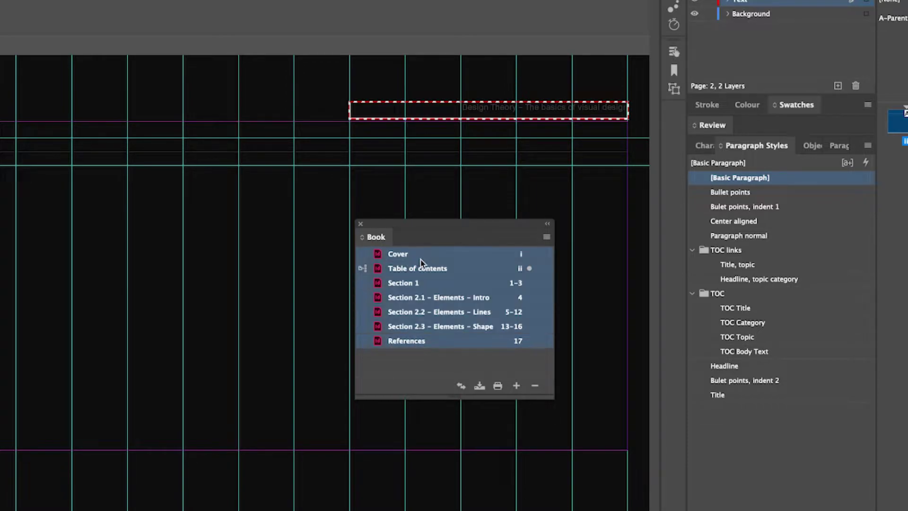
click(461, 387)
click(398, 261)
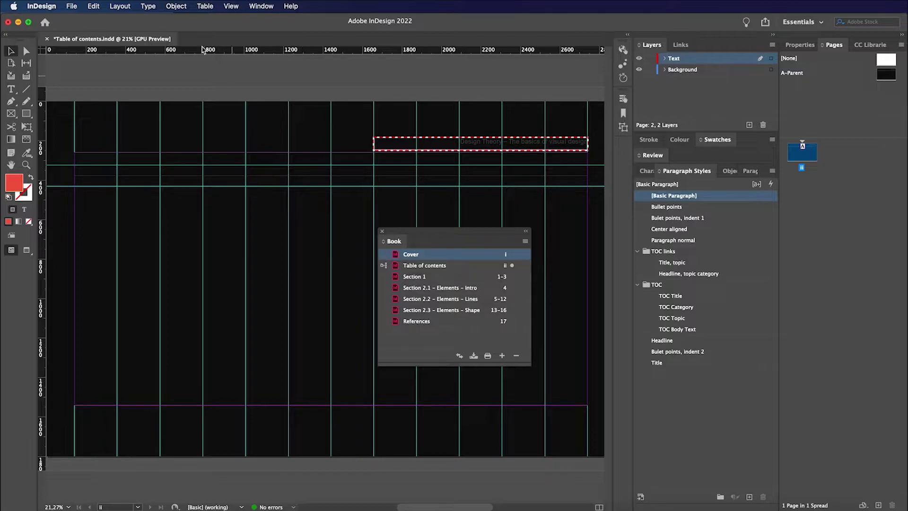
Close Table of contents without saving, and open Section 1 from the book to review its page layout
click(47, 40)
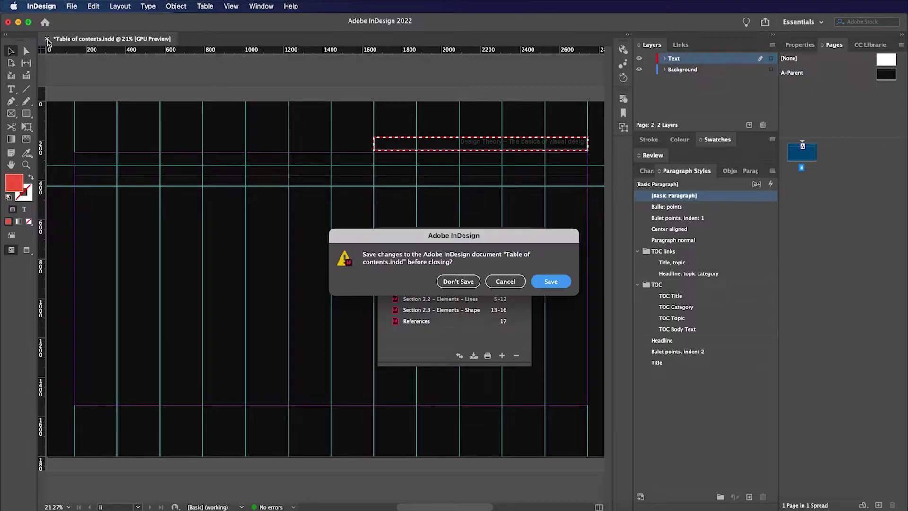
click(467, 283)
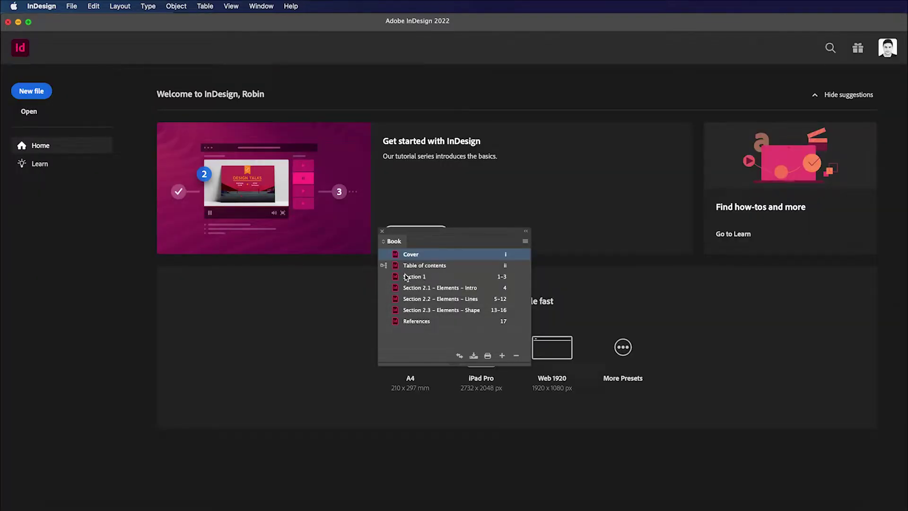
click(400, 278)
double_click(399, 276)
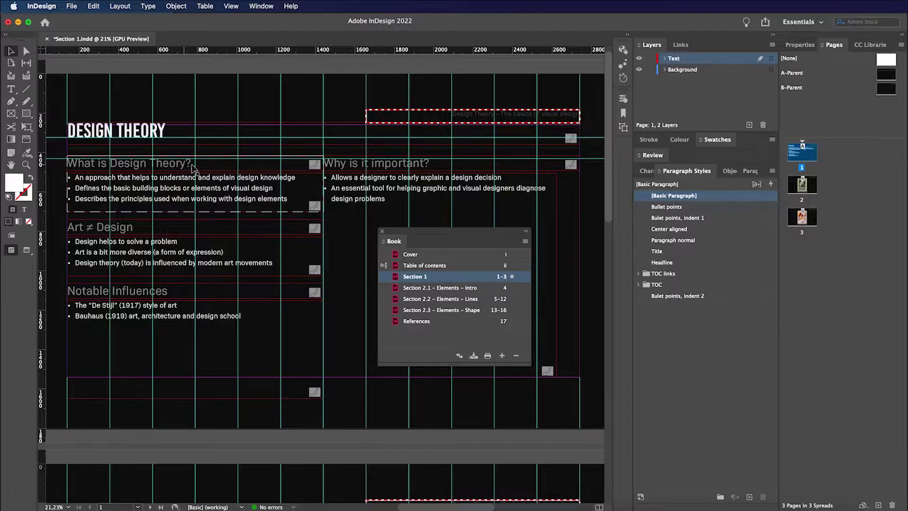
scroll(235, 311, down, 1)
scroll(236, 312, down, 10)
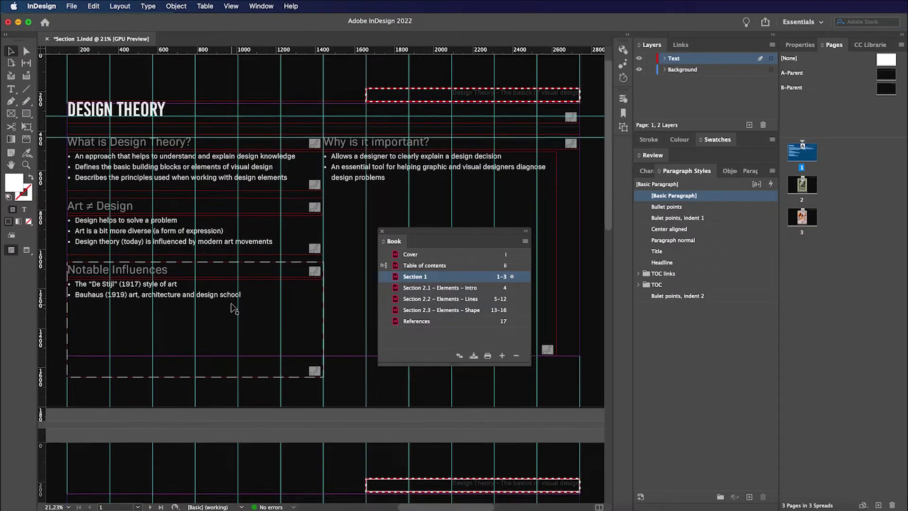
scroll(232, 306, up, 10)
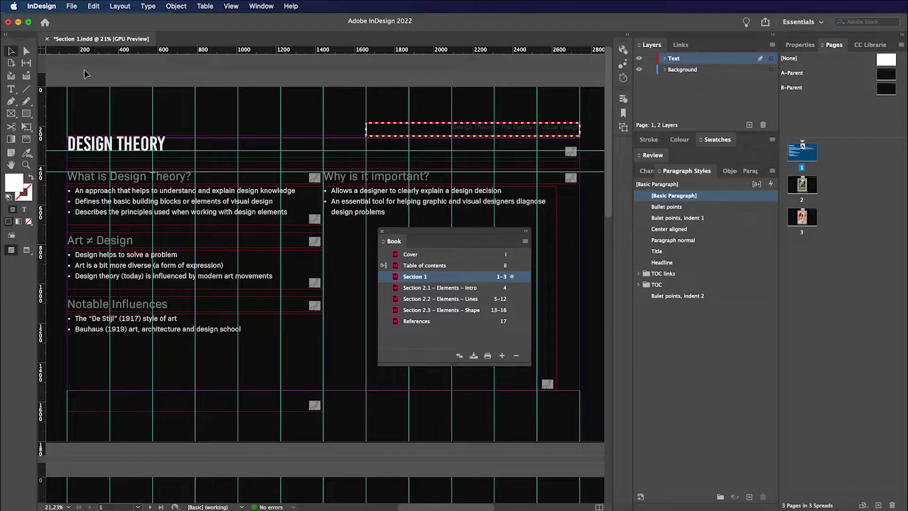
Reopen Table of contents from the book and close Section 1 without saving it
double_click(415, 266)
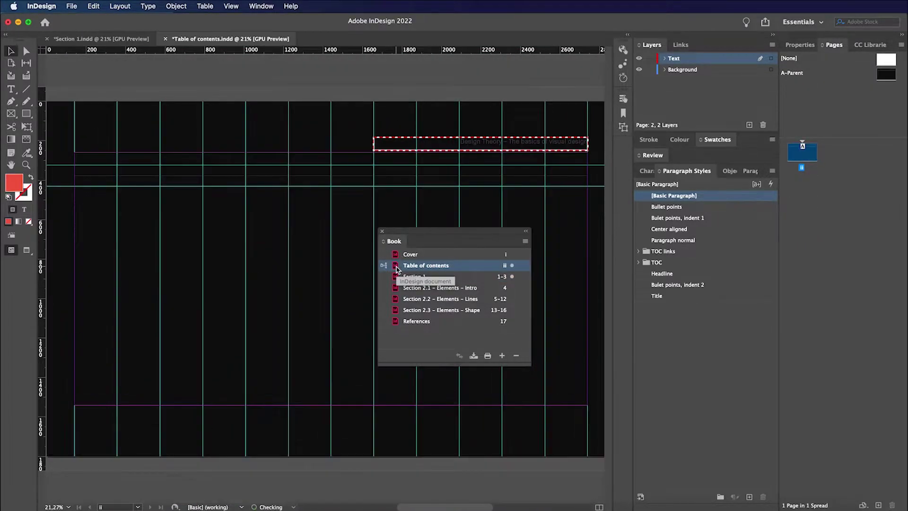
click(47, 39)
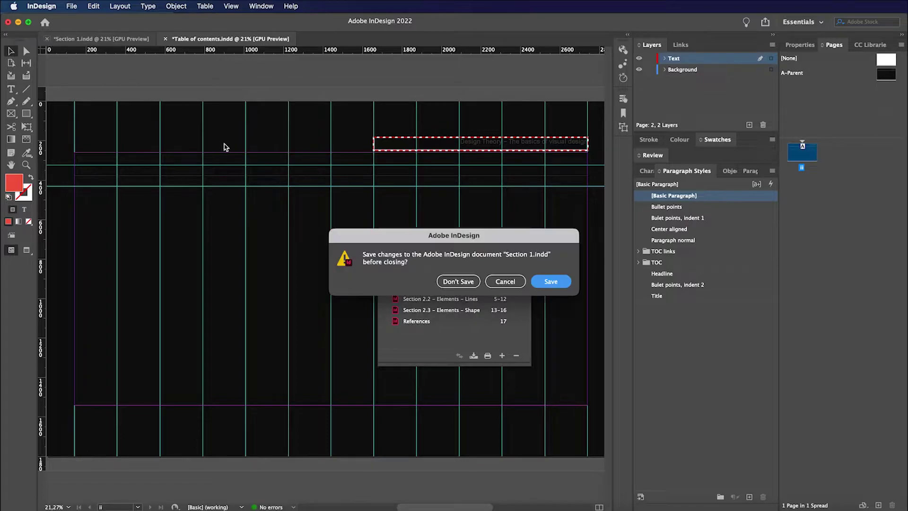
click(455, 282)
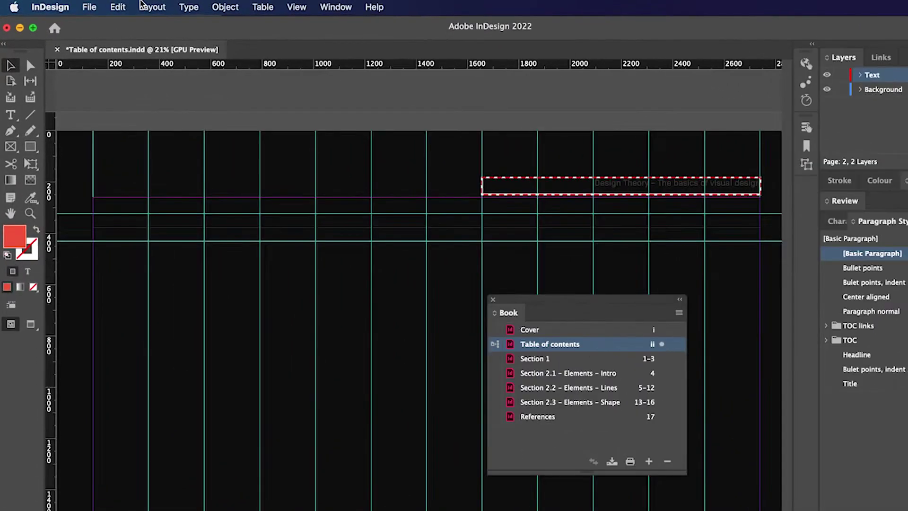
Start a table of contents using the [Default] TOC style and remove both included paragraph styles
click(119, 5)
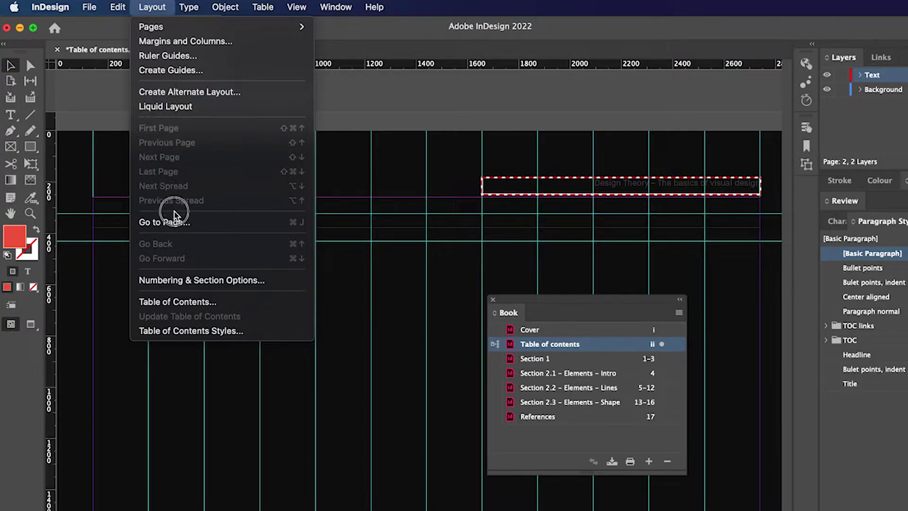
click(178, 302)
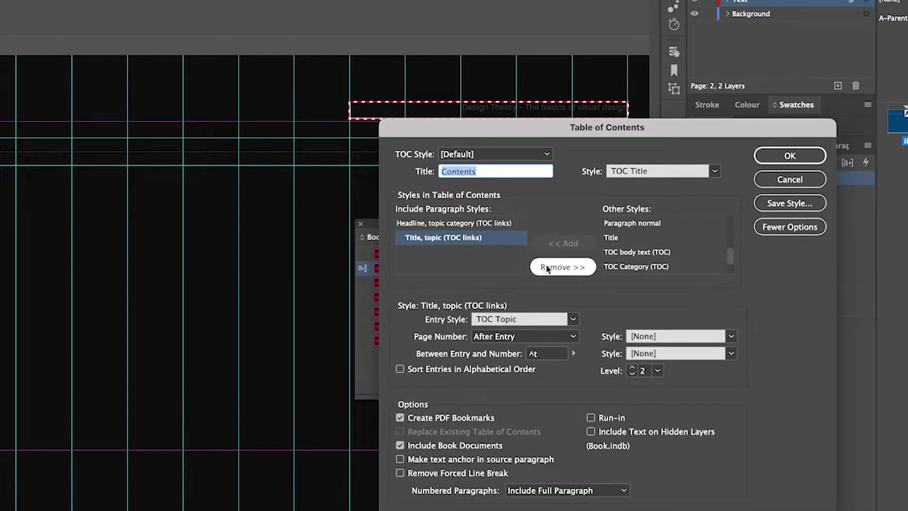
click(546, 265)
click(547, 265)
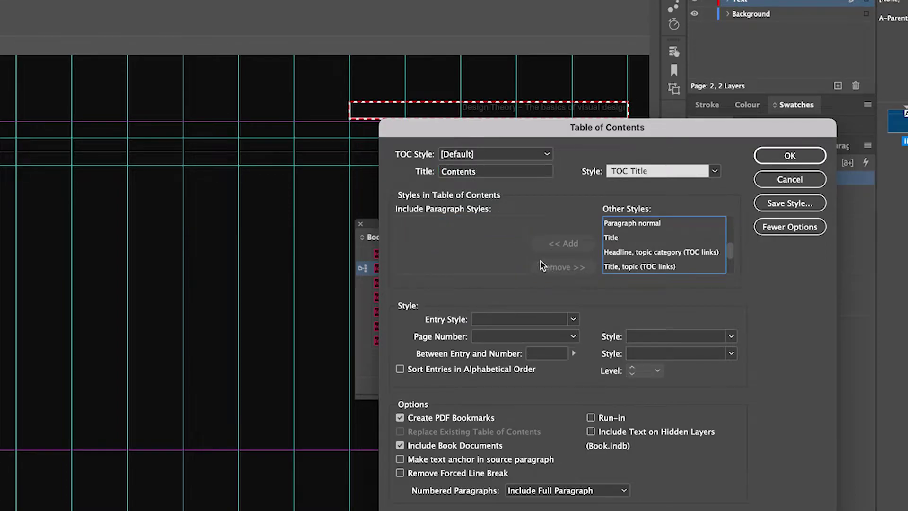
click(477, 157)
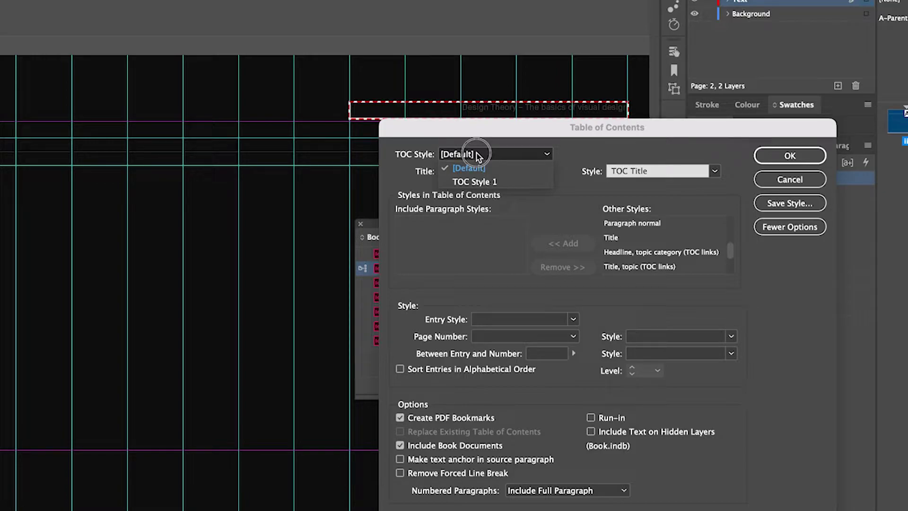
click(479, 168)
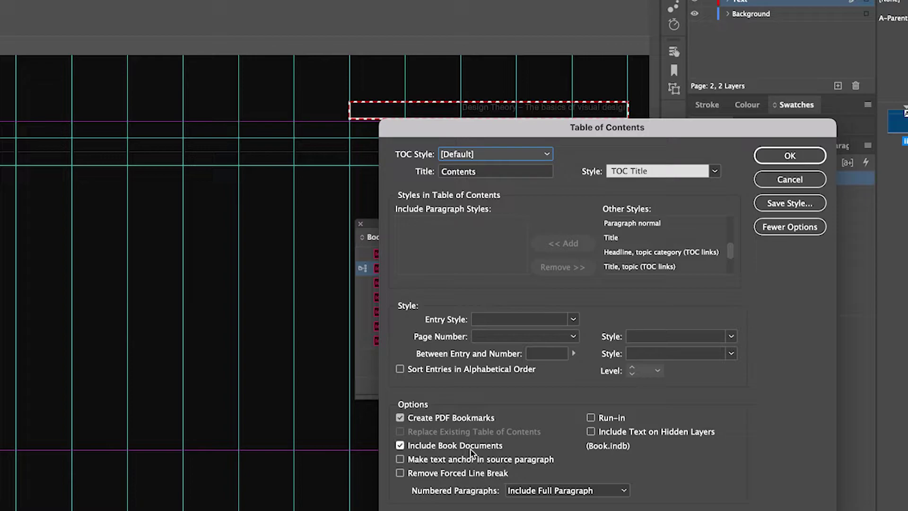
Include the paragraph styles Headline, topic category (TOC links) and Title, topic (TOC links) in the table of contents
click(613, 255)
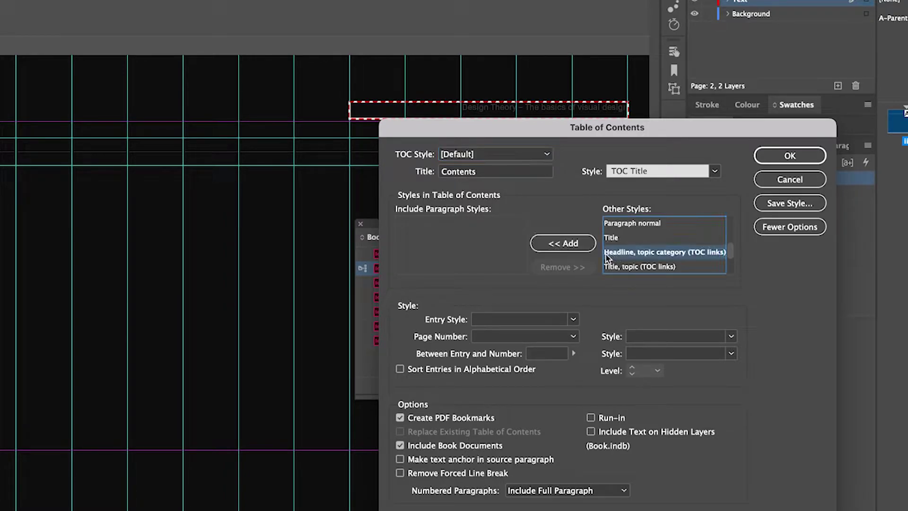
click(583, 249)
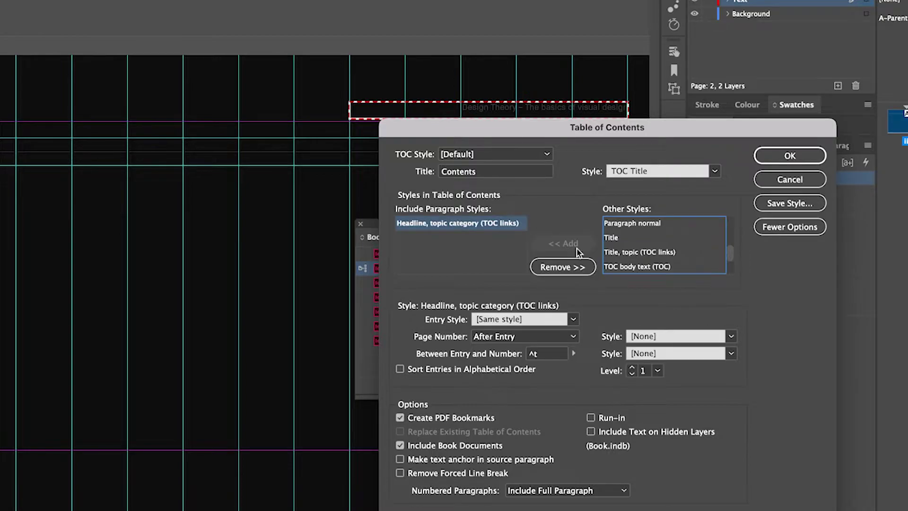
click(621, 251)
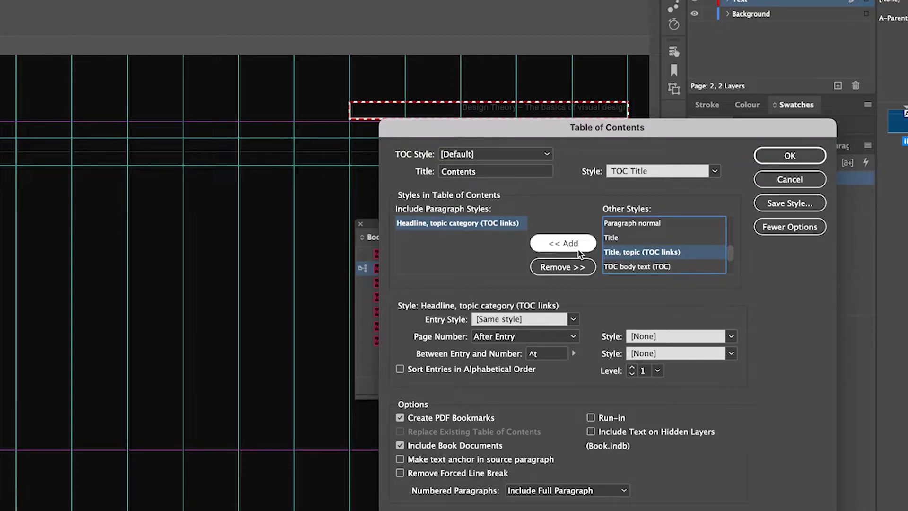
click(578, 251)
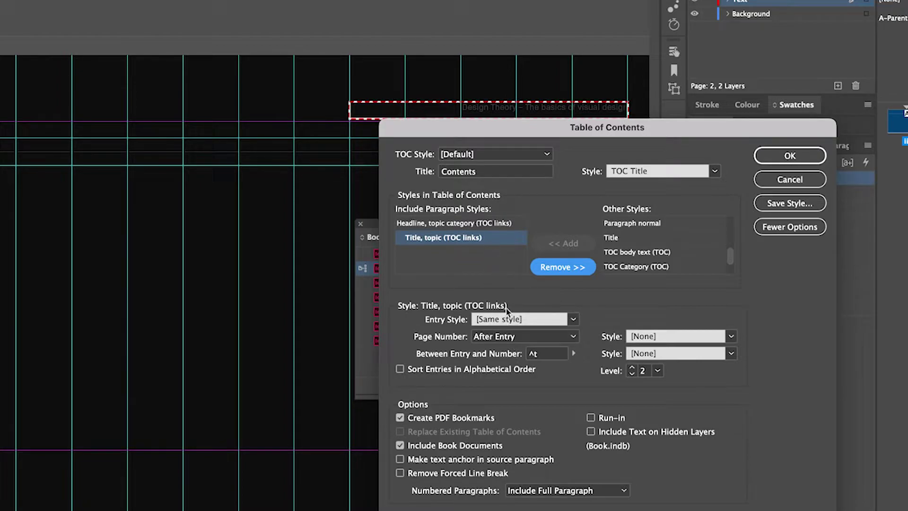
Review the page number placement choices and the extended settings for the included paragraph styles
click(511, 339)
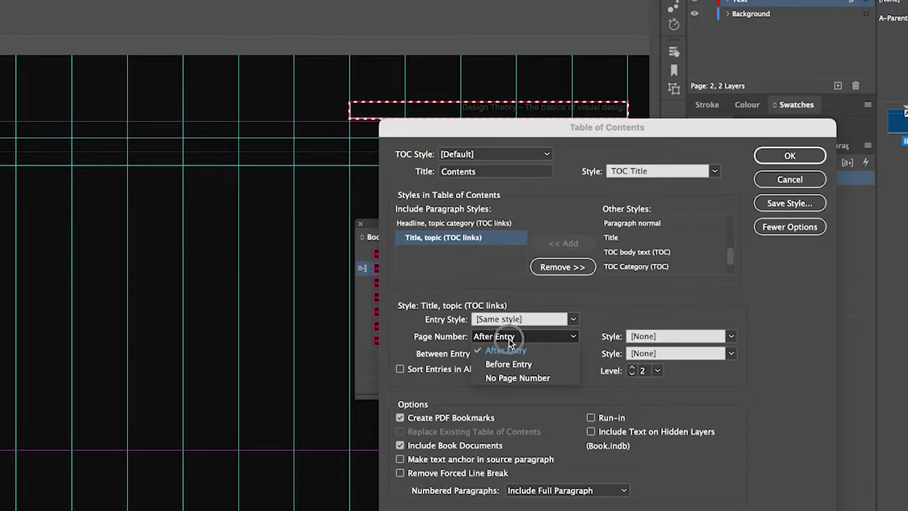
click(487, 264)
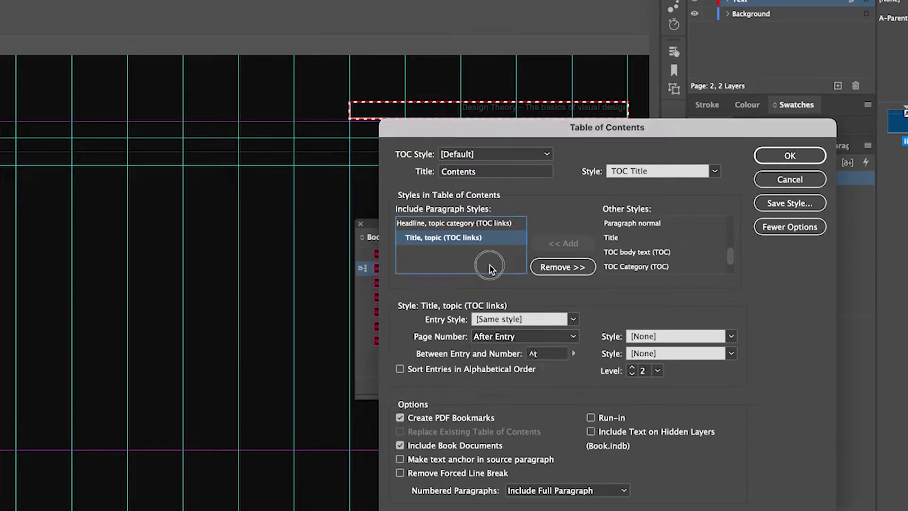
click(481, 223)
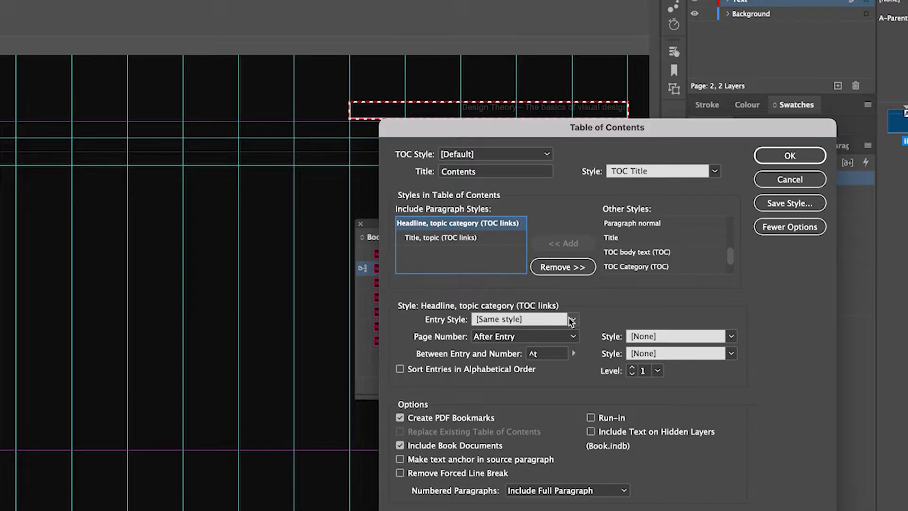
click(770, 230)
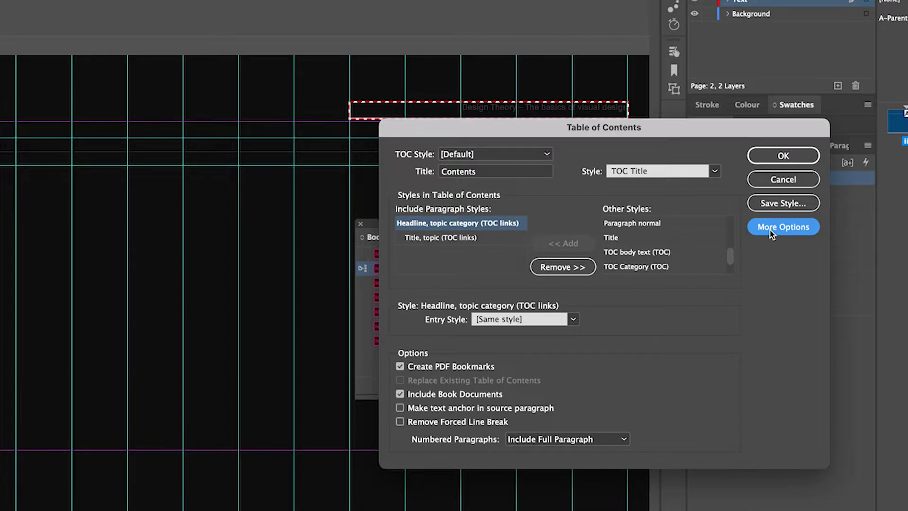
click(770, 229)
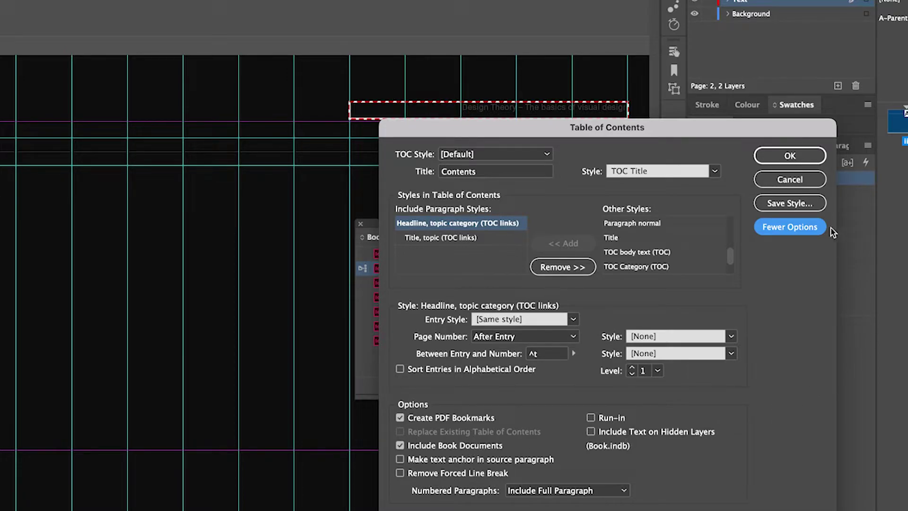
Generate the table of contents and place its text frame on the page, aligned to the upper-left margin corner
click(808, 156)
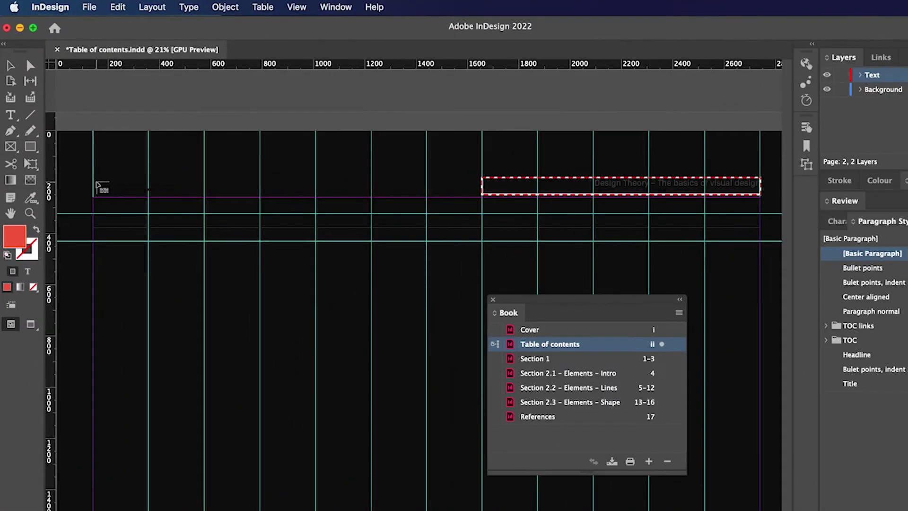
click(85, 150)
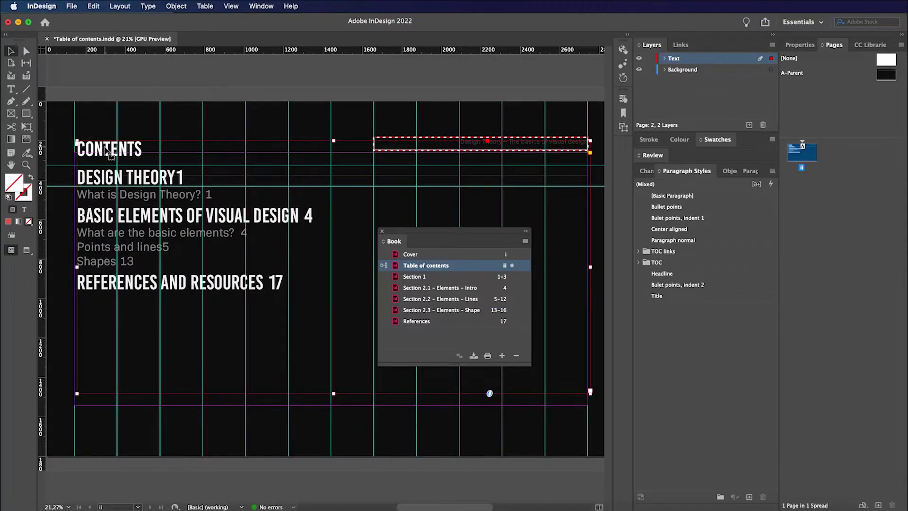
drag(106, 150, 117, 159)
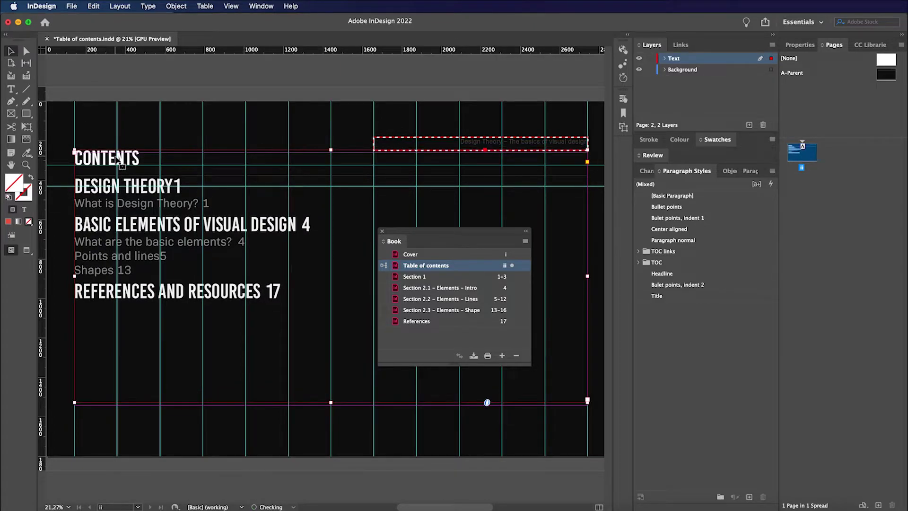
Update the table of contents with entry style TOC Topic for Title, topic and TOC Category for Headline, topic category
click(124, 7)
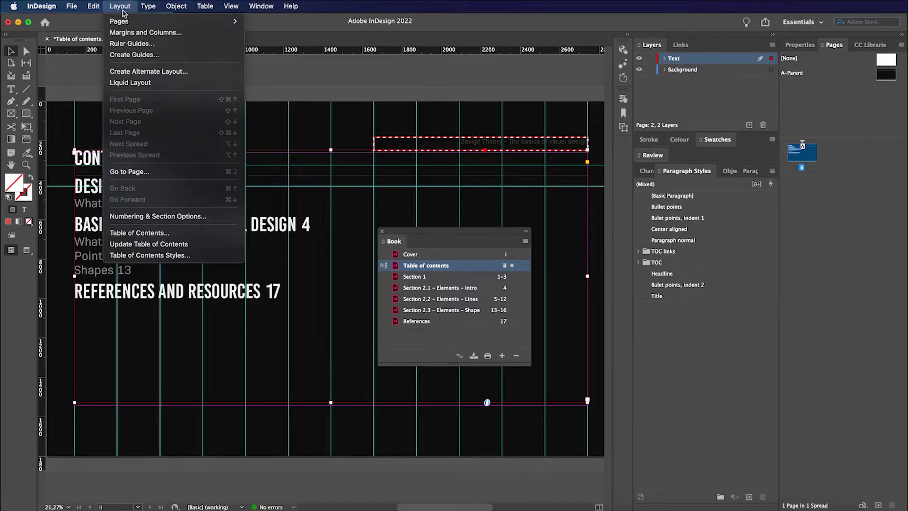
click(147, 233)
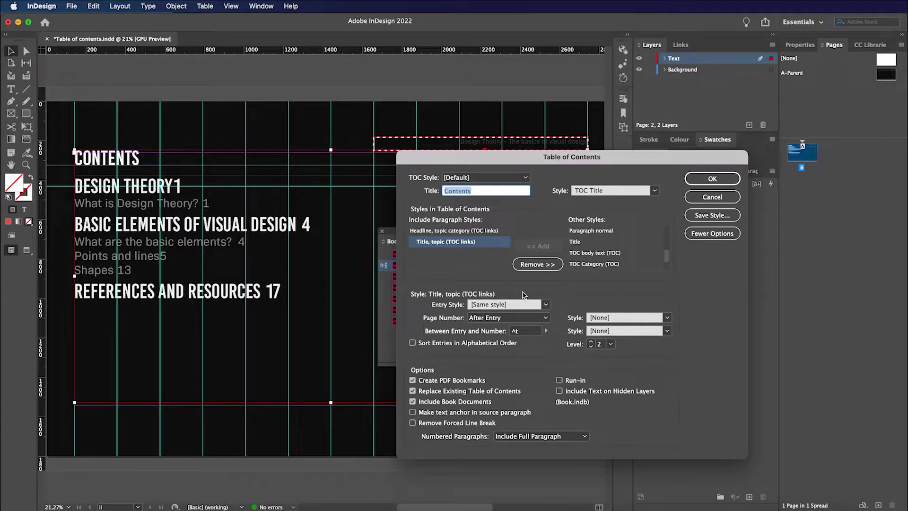
click(546, 305)
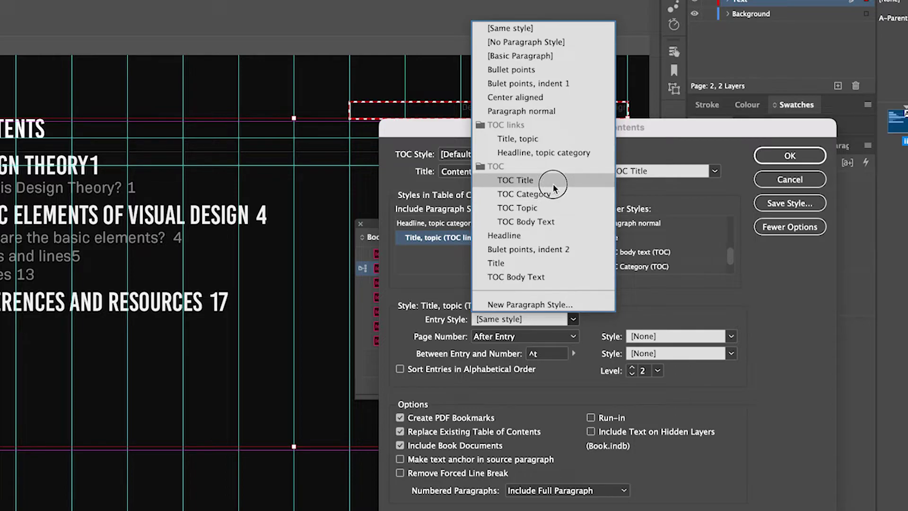
click(552, 208)
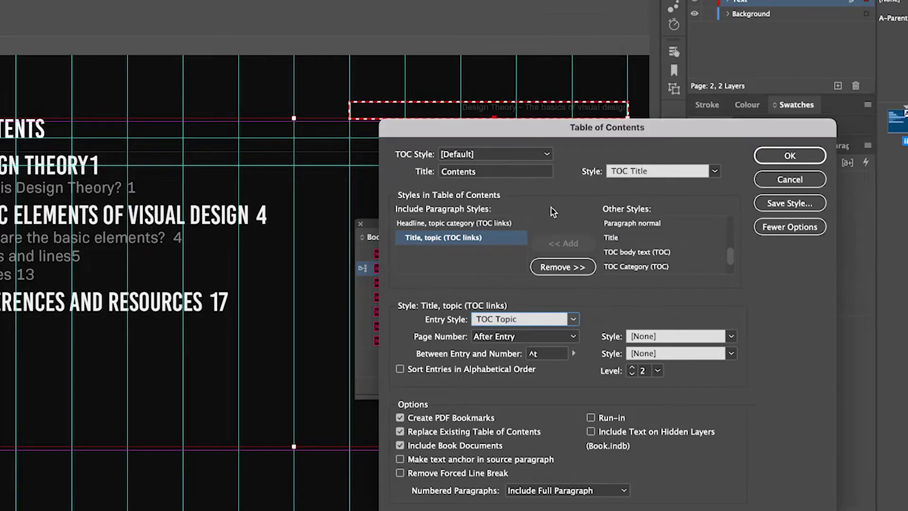
click(511, 223)
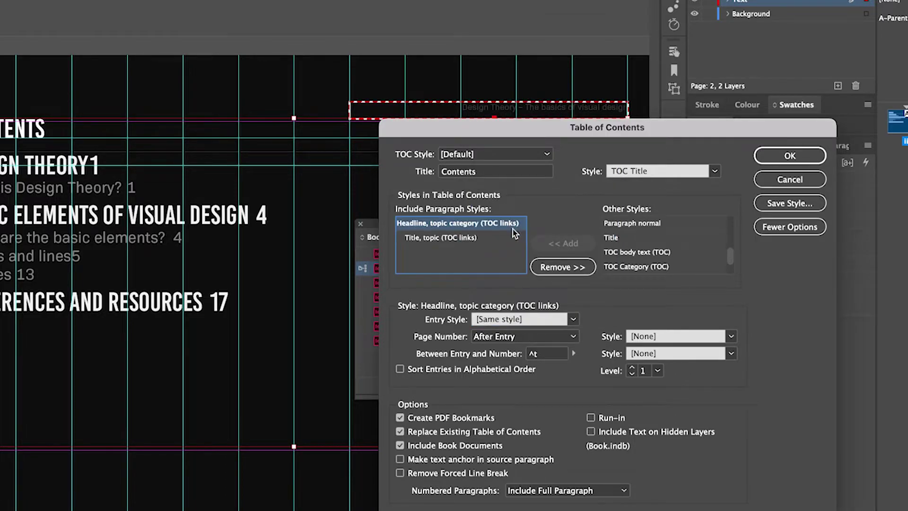
click(571, 320)
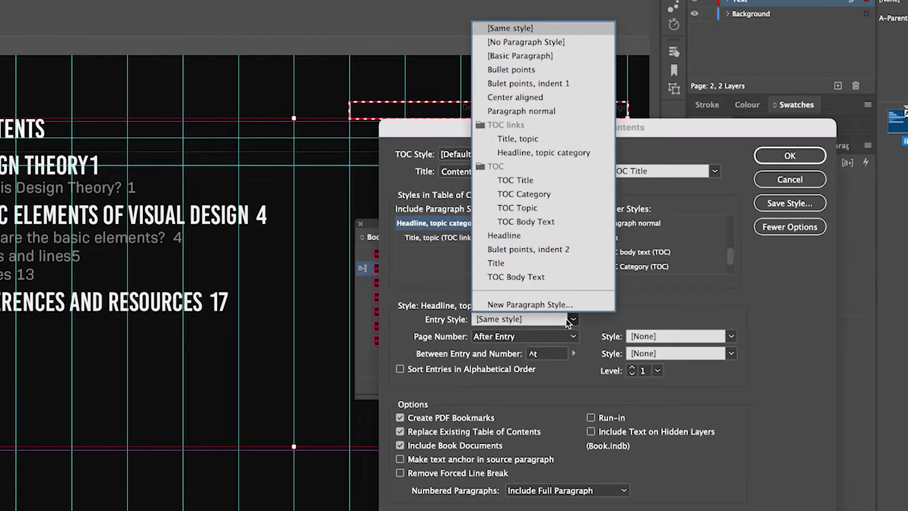
click(525, 193)
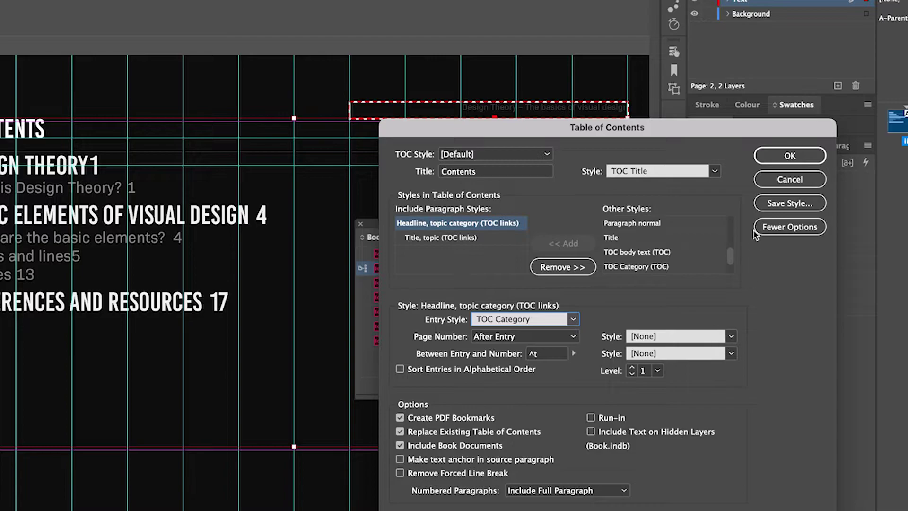
click(791, 157)
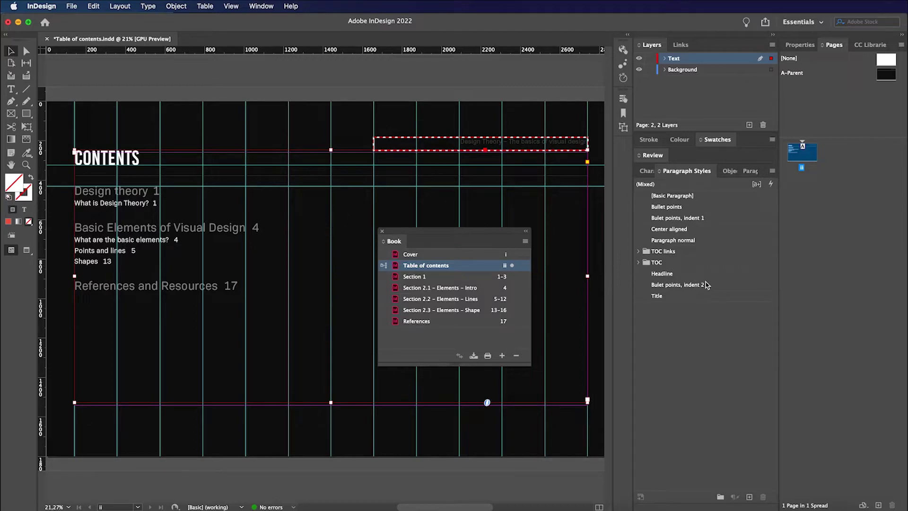
Open the TOC Category paragraph style from the TOC group for editing and clear all its tab stops
click(639, 262)
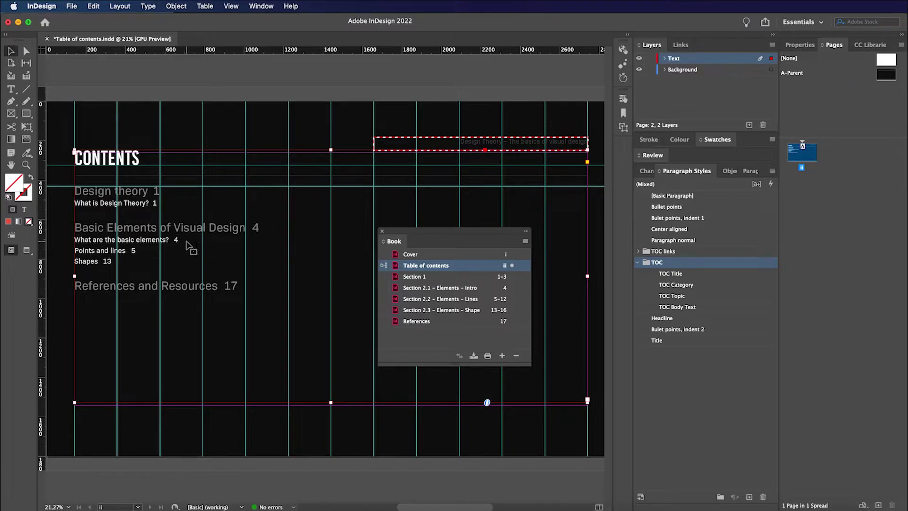
scroll(190, 246, up, 1)
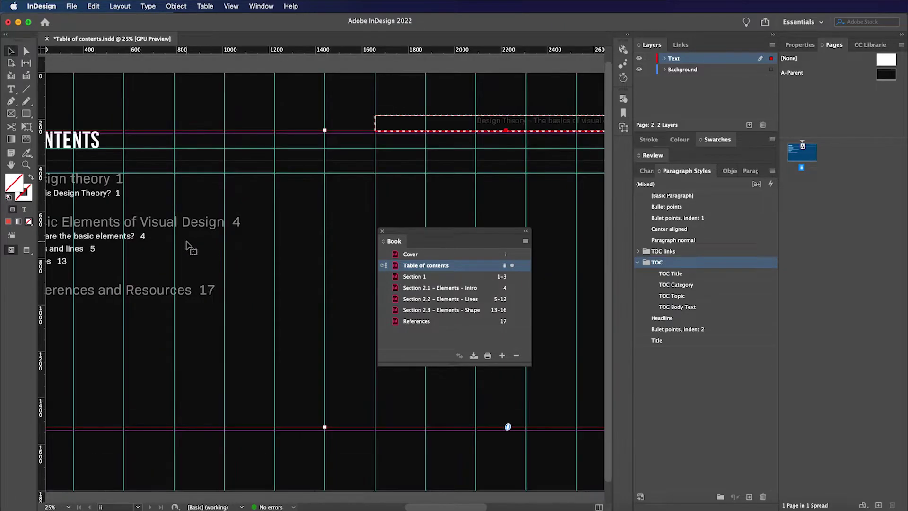
drag(431, 236, 497, 241)
drag(467, 506, 456, 505)
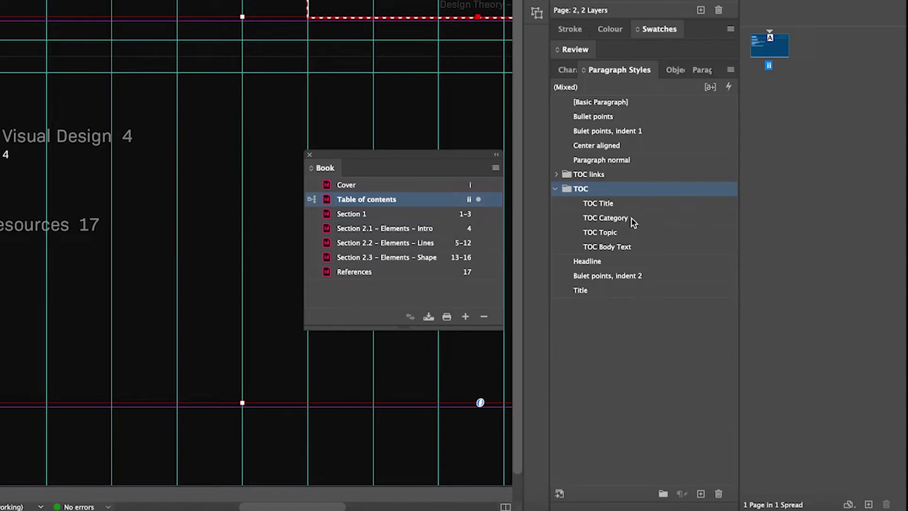
right_click(633, 221)
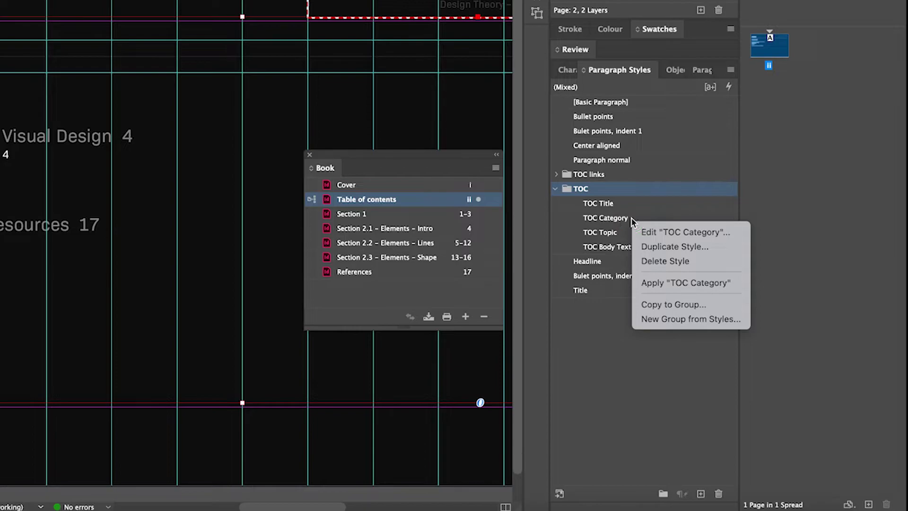
click(643, 232)
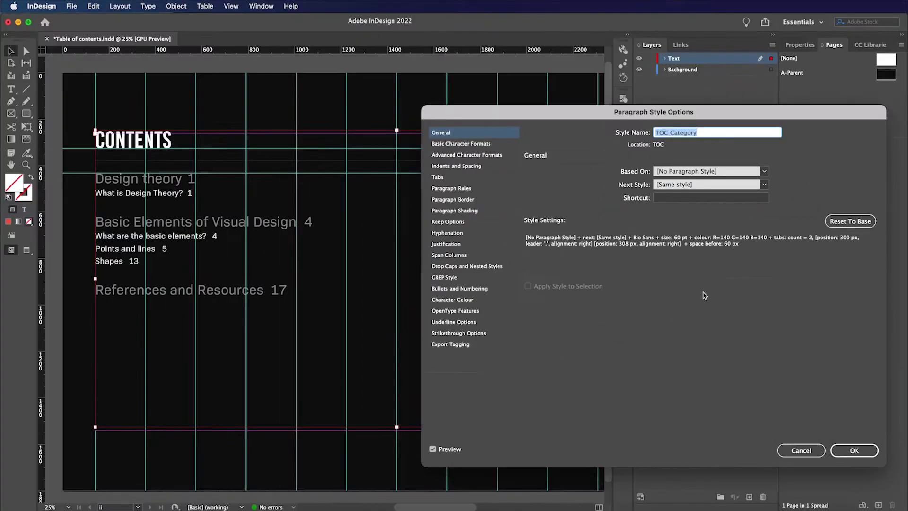
click(438, 177)
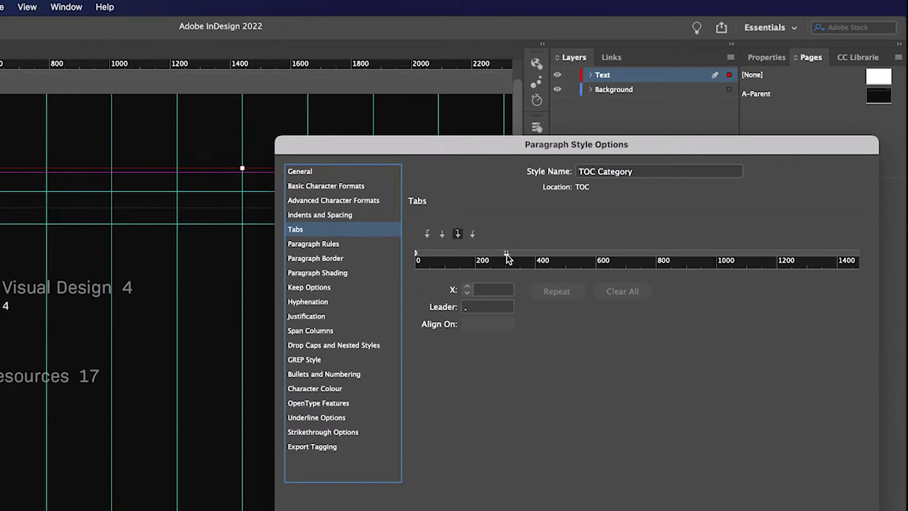
click(506, 254)
drag(507, 256, 504, 257)
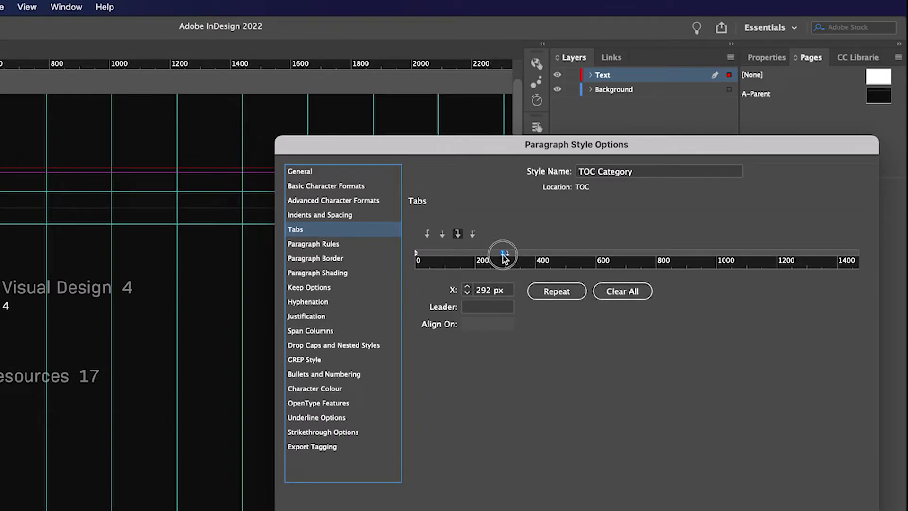
click(597, 291)
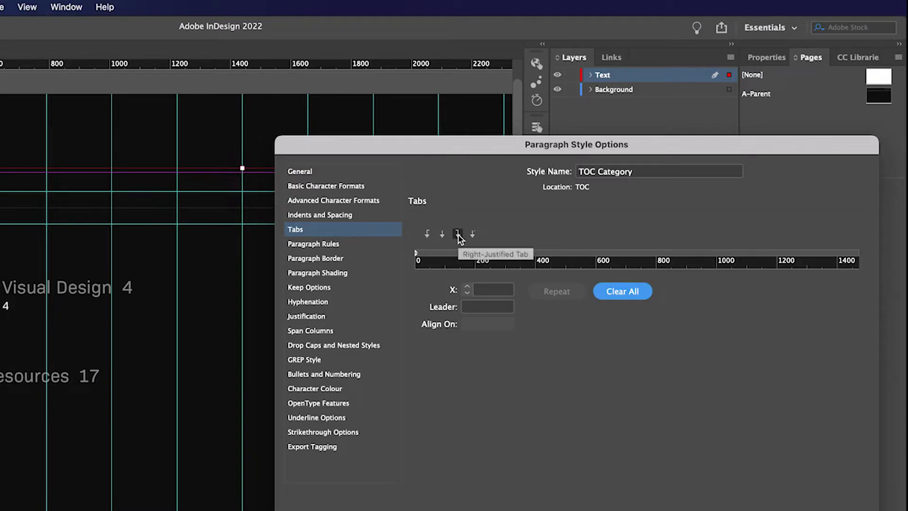
Give the TOC Category style a right-justified tab stop at 1083 px with a "." leader and apply the changes
click(549, 255)
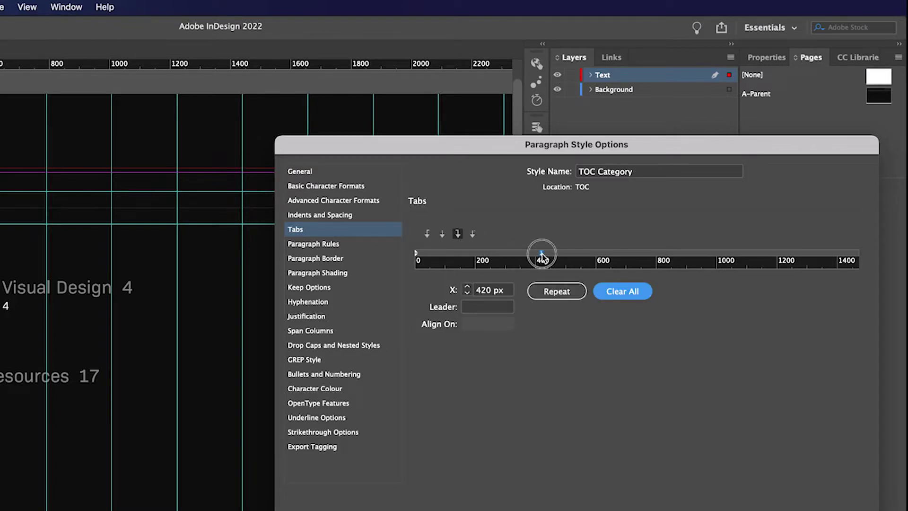
drag(552, 257, 741, 257)
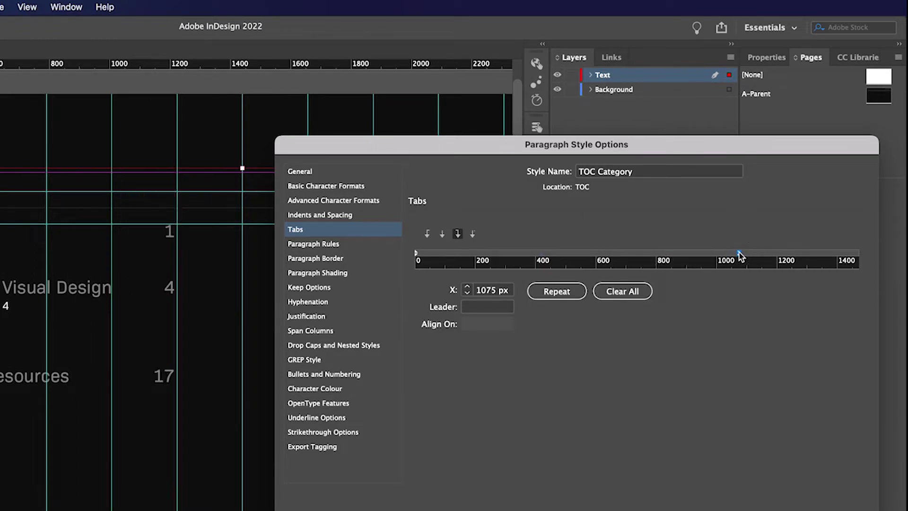
click(496, 303)
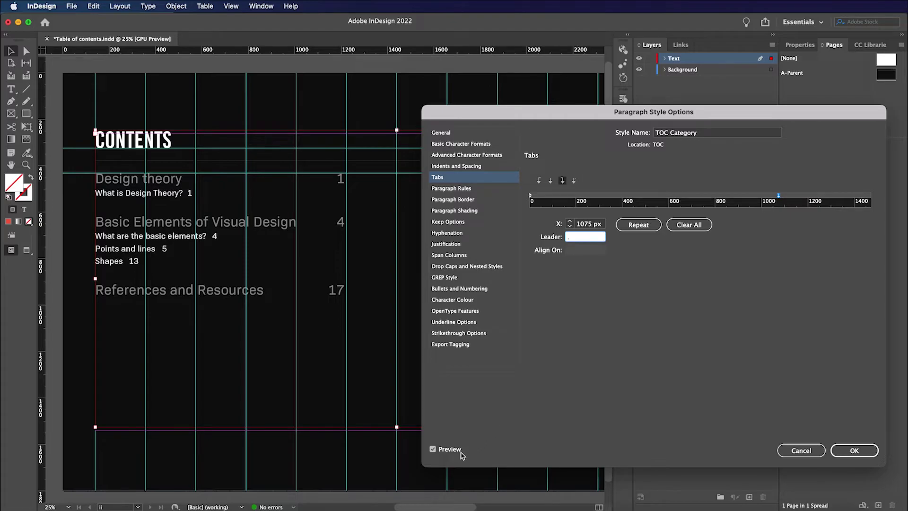
click(434, 449)
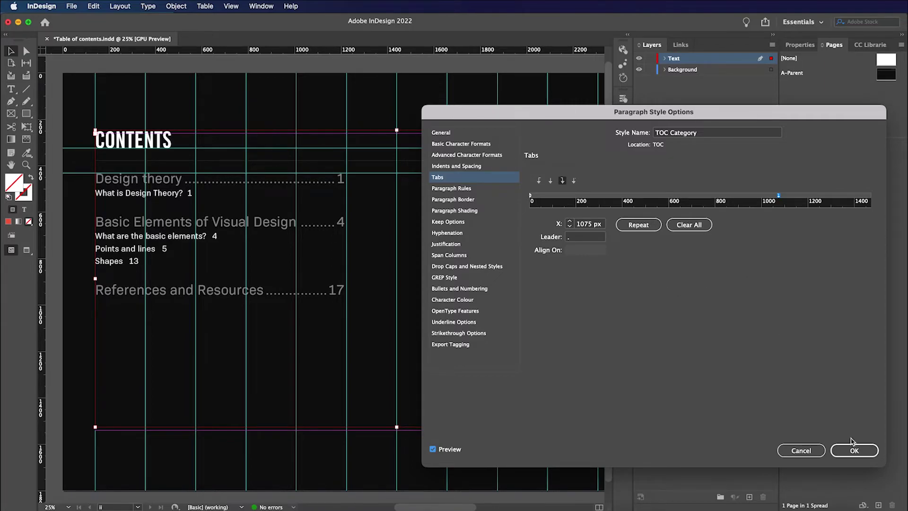
click(864, 451)
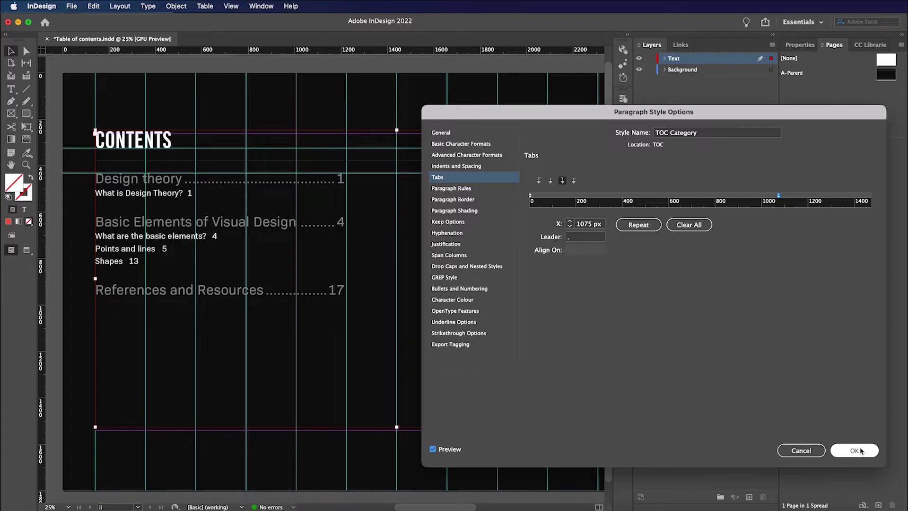
click(780, 196)
mouse_move(782, 196)
mouse_down()
mouse_move(773, 195)
mouse_move(782, 198)
mouse_up()
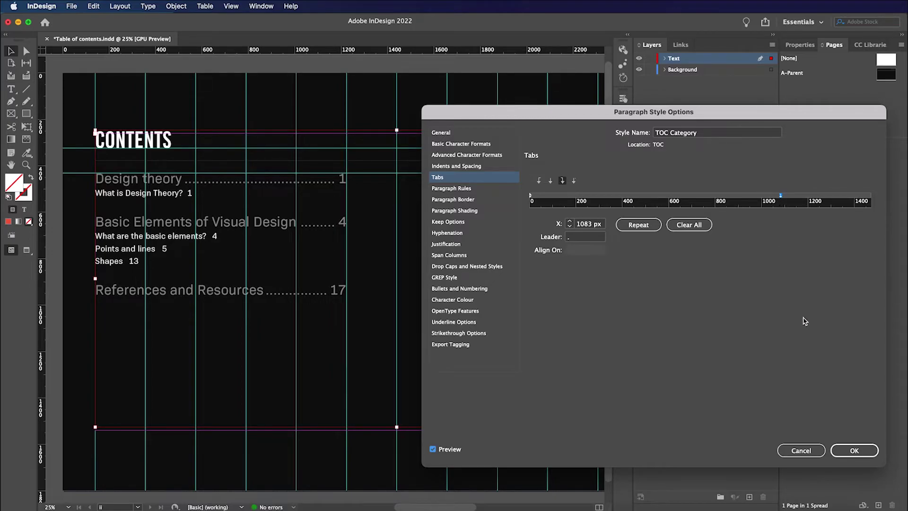
click(846, 451)
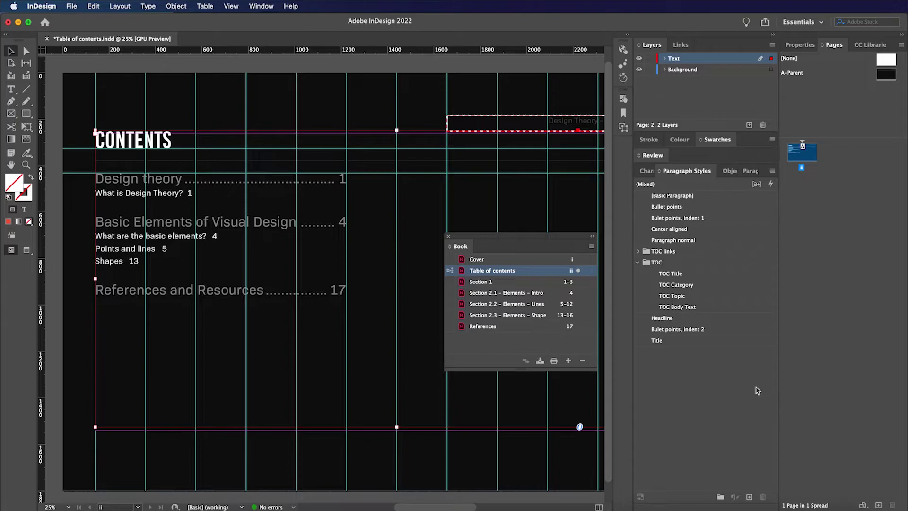
Give the TOC Topic paragraph style a right-justified tab stop at 1083 px with a "." leader, check the preview and apply the changes
right_click(685, 296)
click(703, 307)
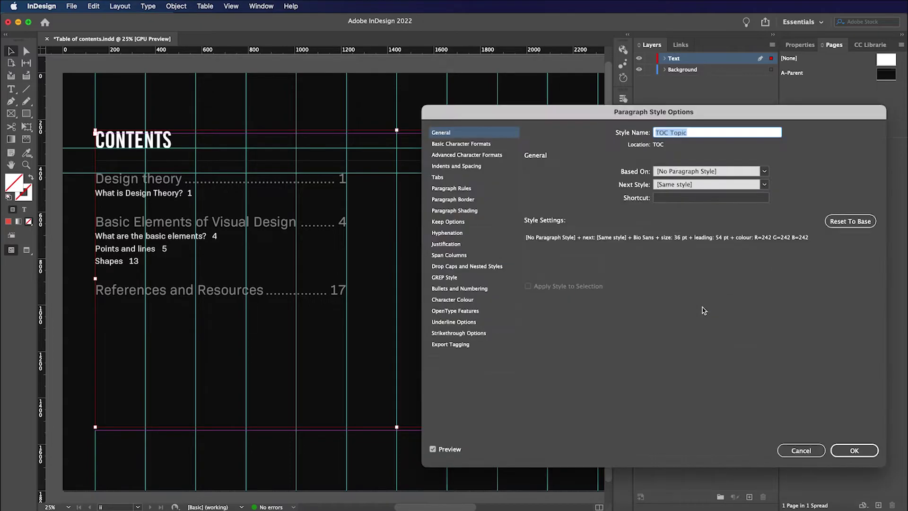
click(491, 182)
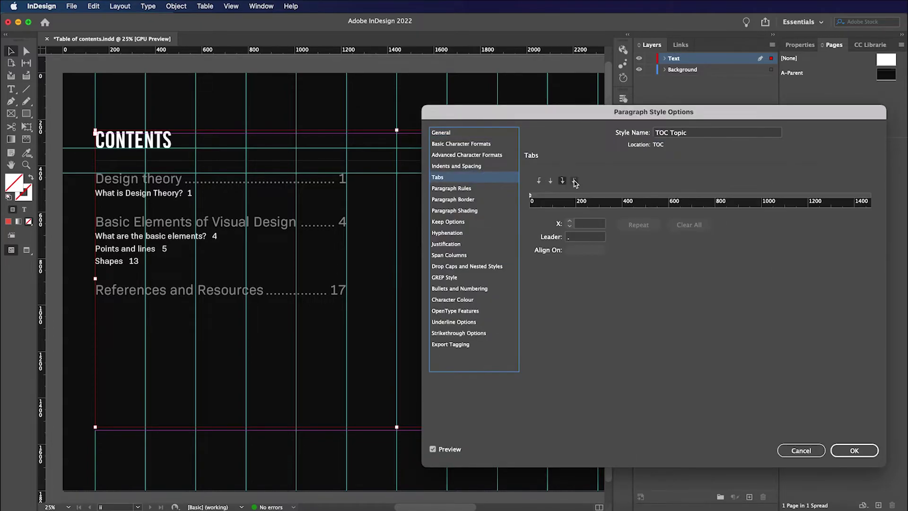
drag(583, 196, 782, 196)
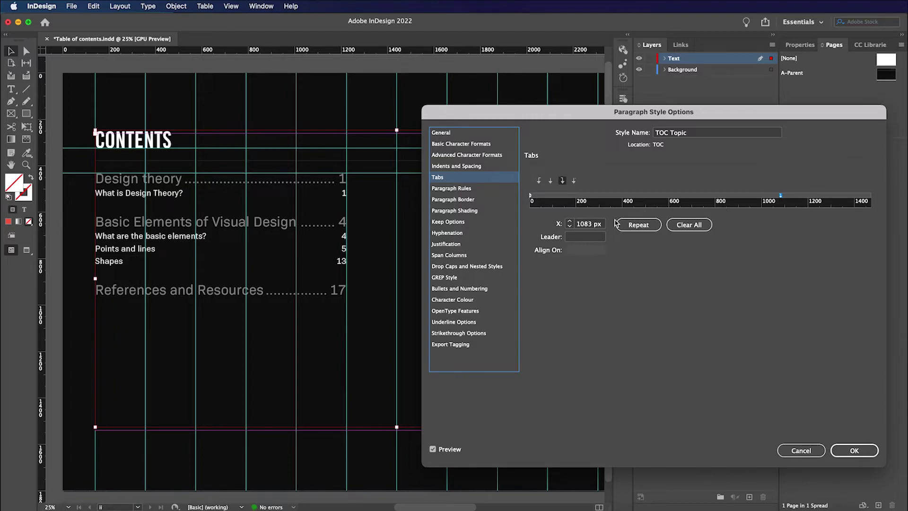
click(601, 237)
text(.)
click(450, 449)
click(451, 451)
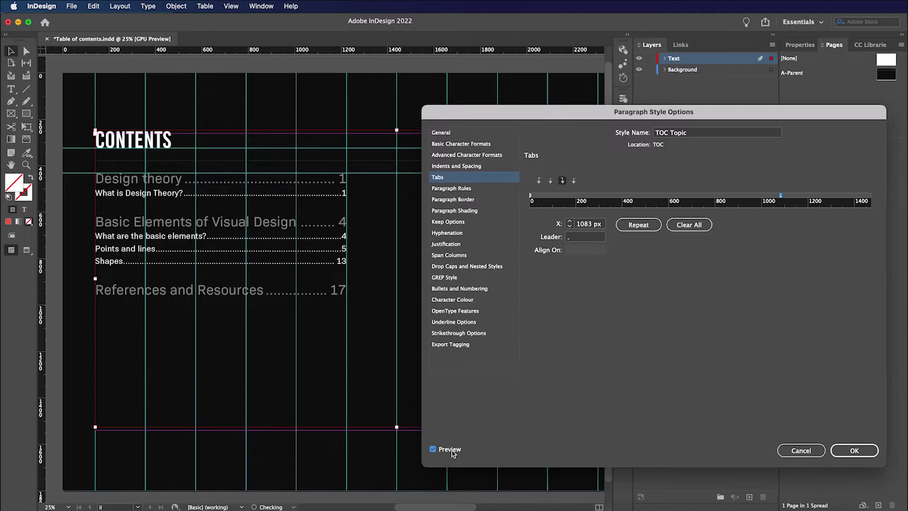
click(855, 451)
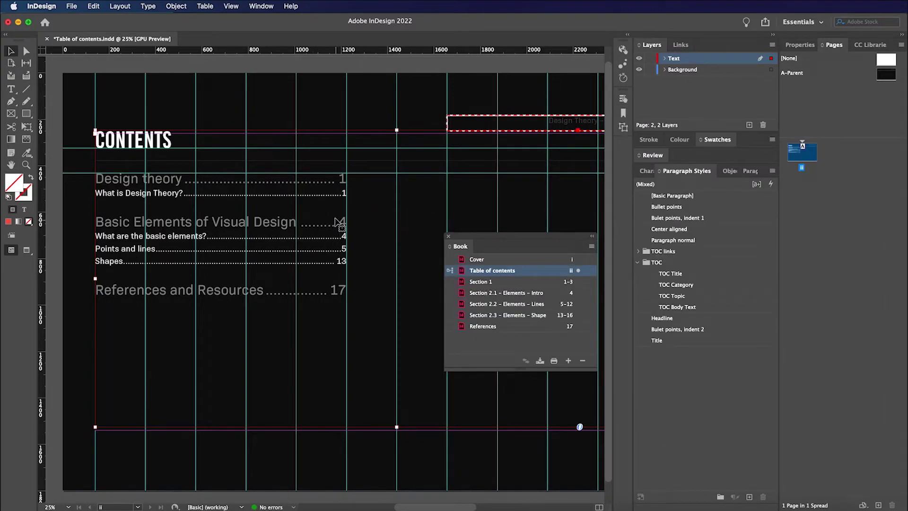
Update the table of contents with No Page Number for both the Title, topic and Headline, topic category styles
click(127, 6)
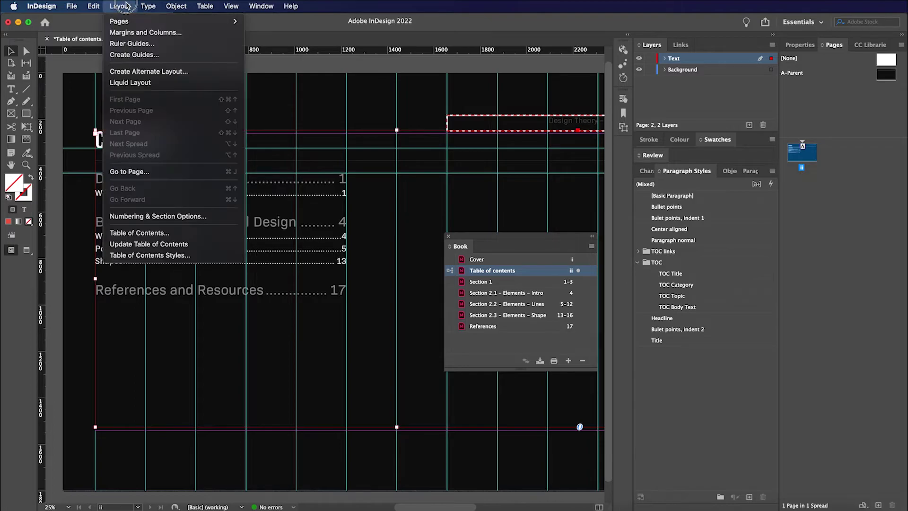
click(142, 245)
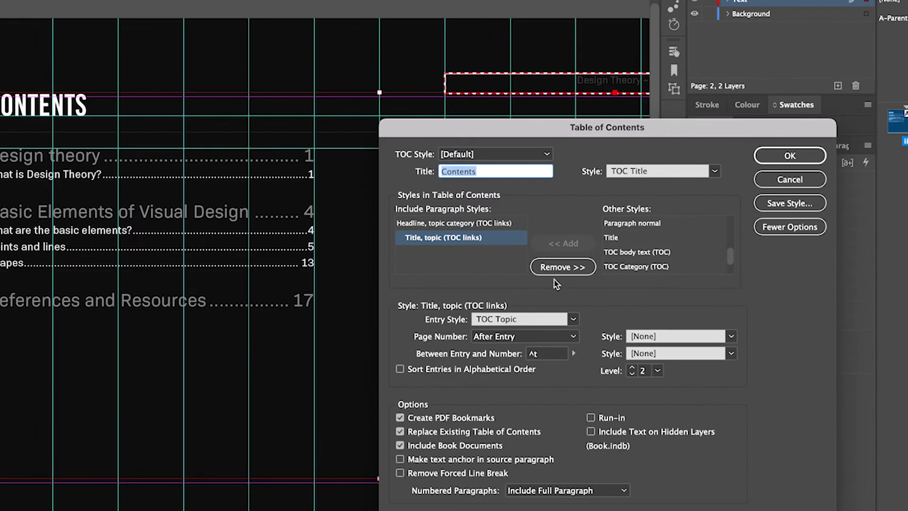
click(544, 318)
click(556, 378)
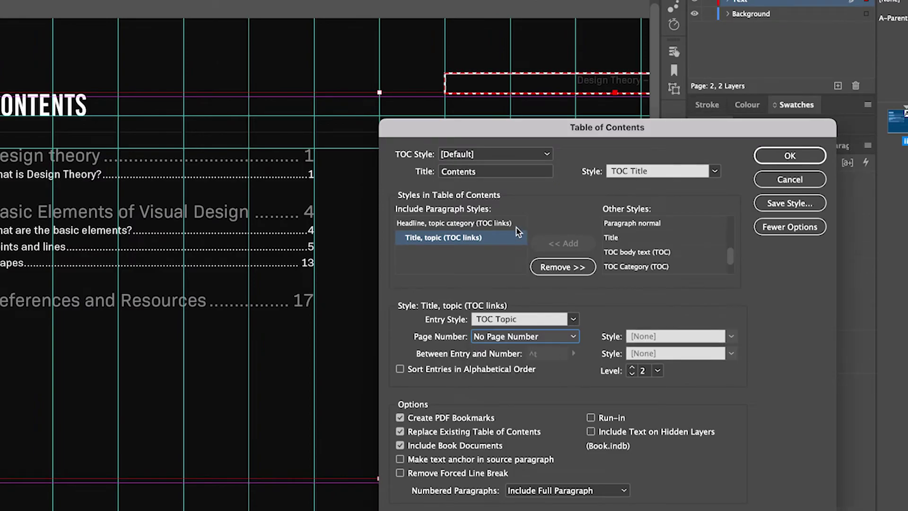
click(500, 224)
click(574, 335)
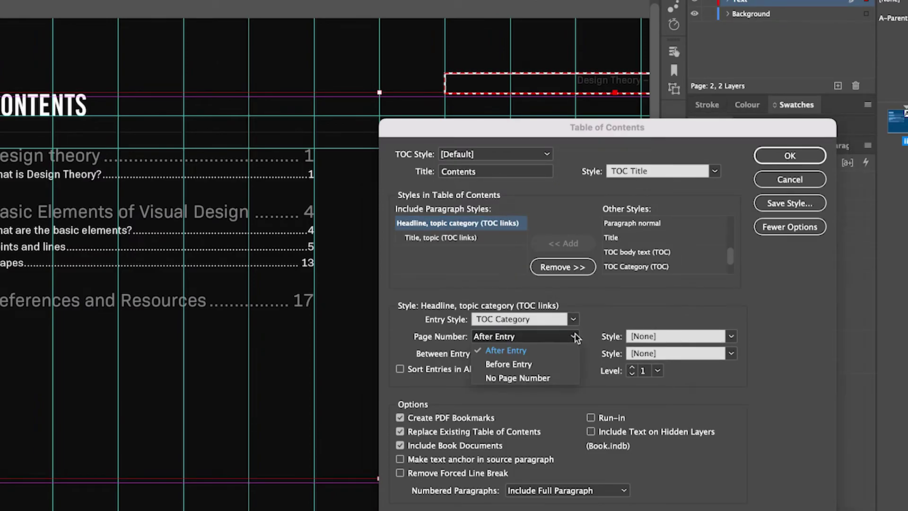
click(561, 378)
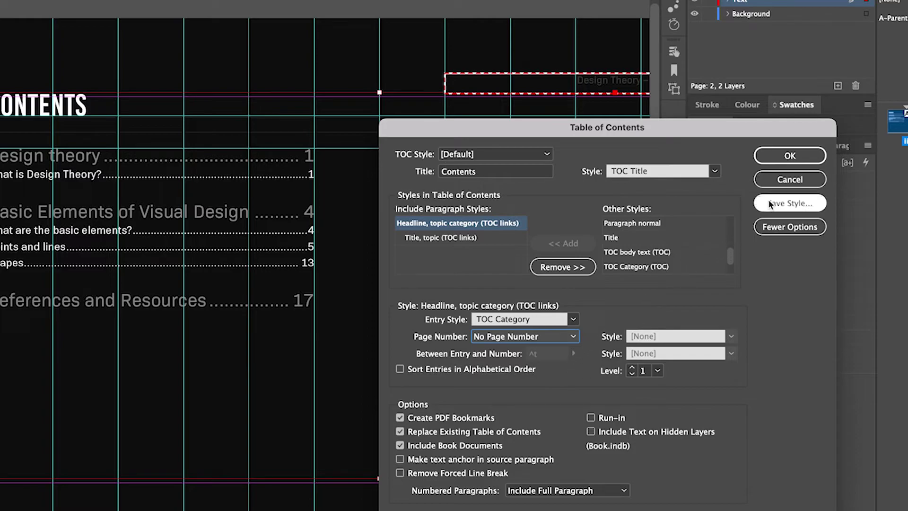
click(781, 157)
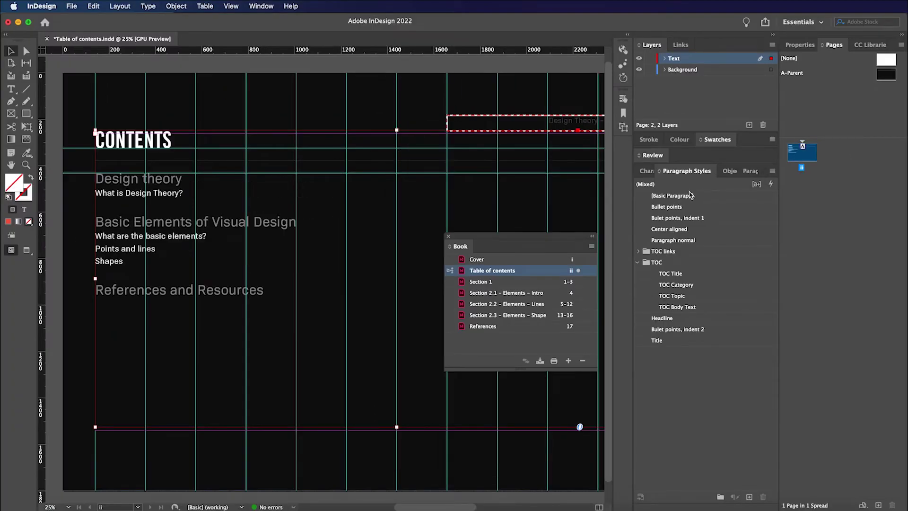
Open Section 1 and Section 2.1 - Elements - Intro from the book and compare the intro's headings with the contents page
double_click(462, 282)
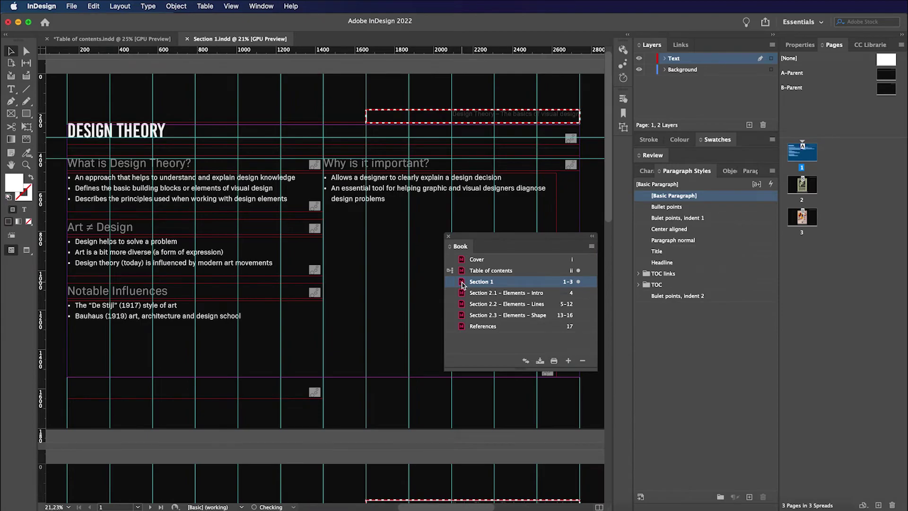
double_click(463, 294)
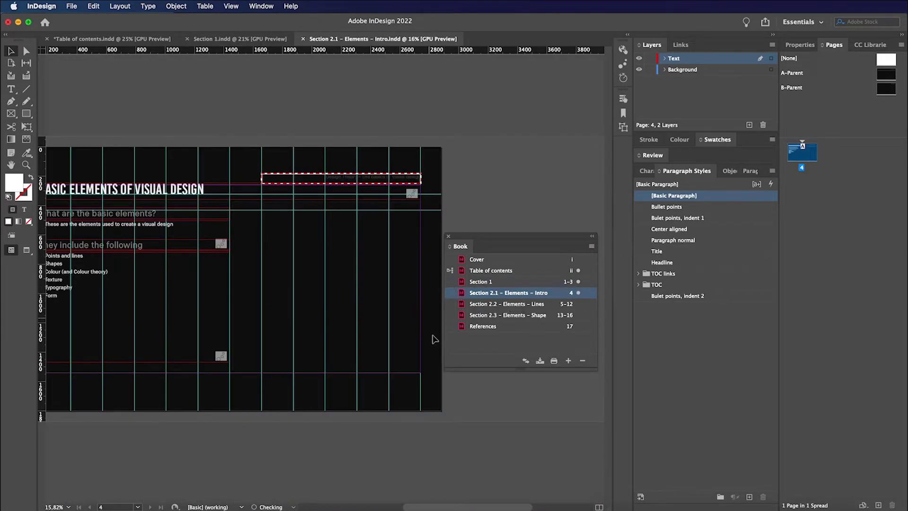
scroll(461, 507, left, 5)
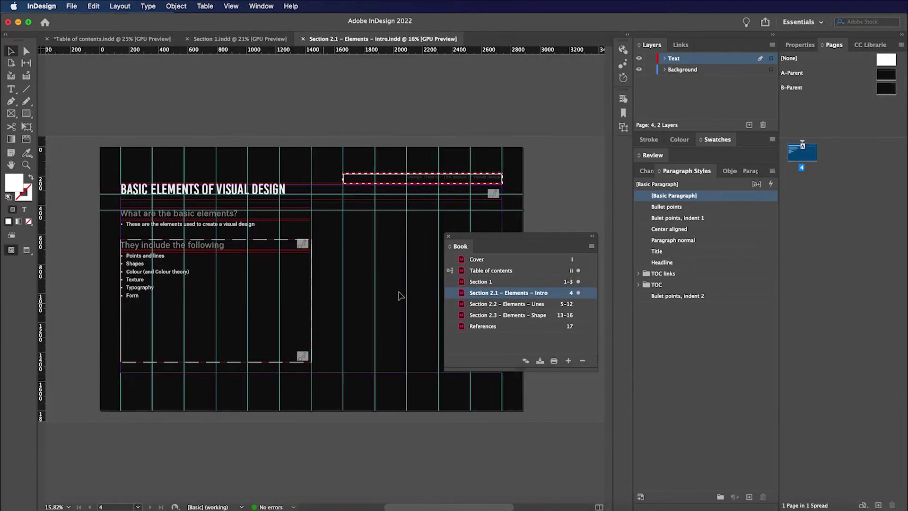
click(141, 42)
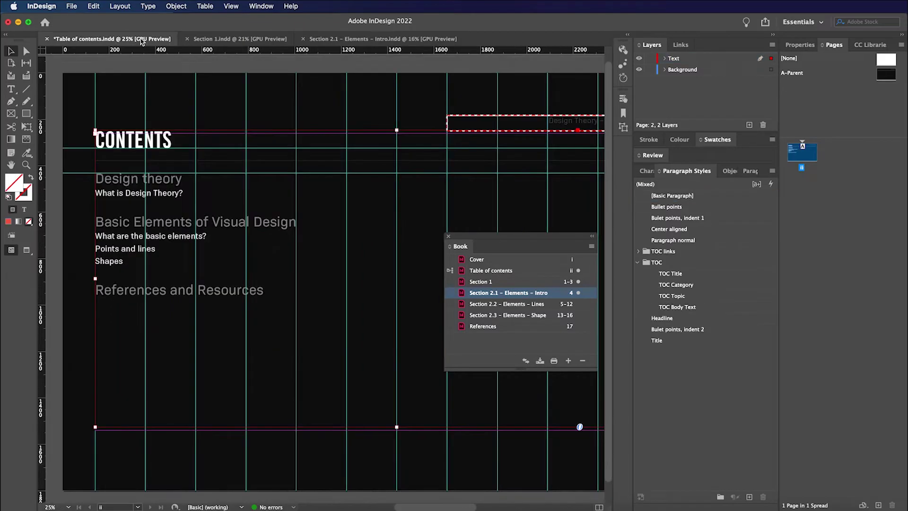
click(340, 40)
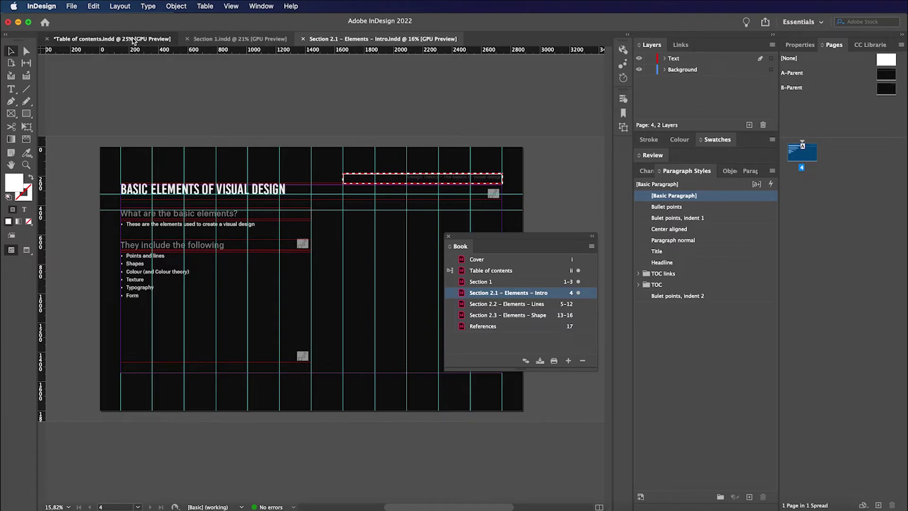
click(113, 39)
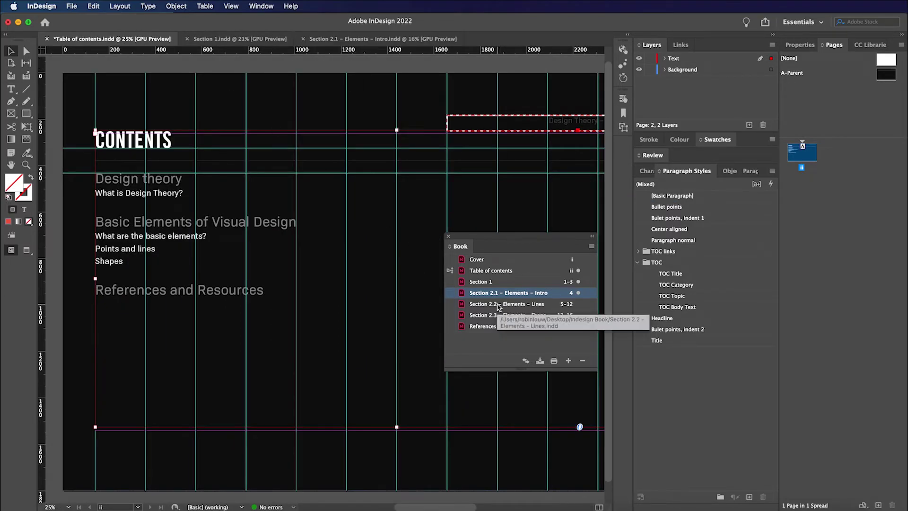
Open Section 2.2 - Elements - Lines from the book and compare the section documents' headings with the contents entries
click(463, 306)
double_click(462, 305)
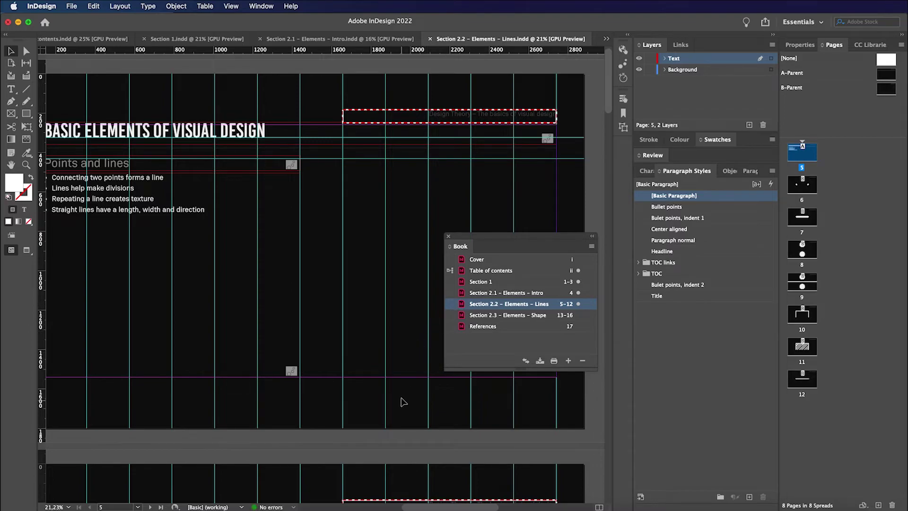
click(302, 39)
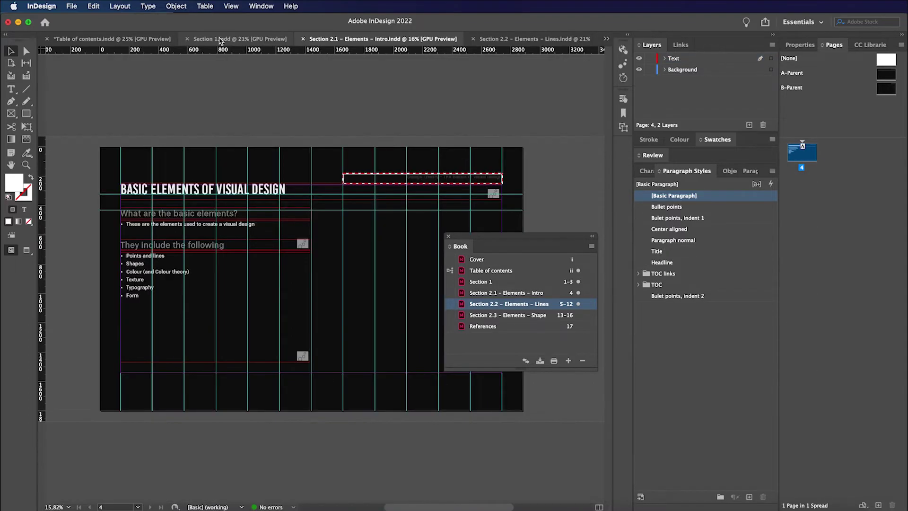
click(212, 40)
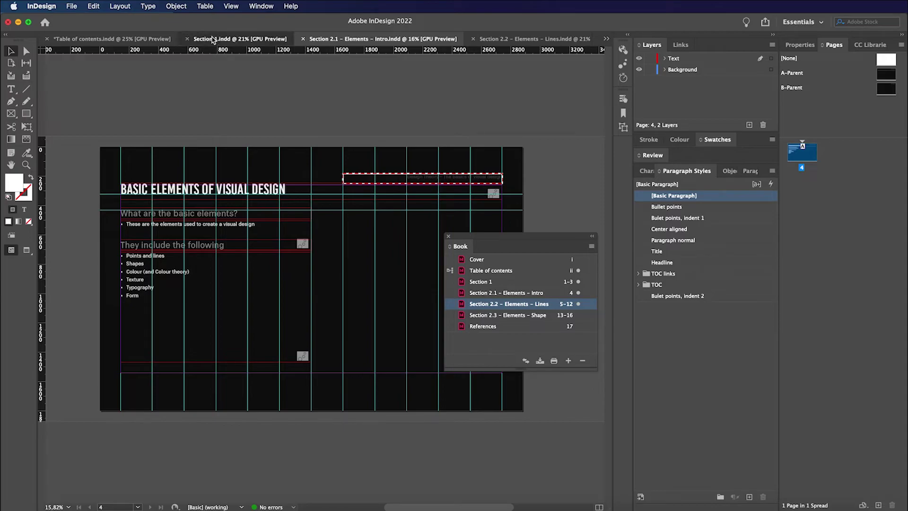
click(130, 39)
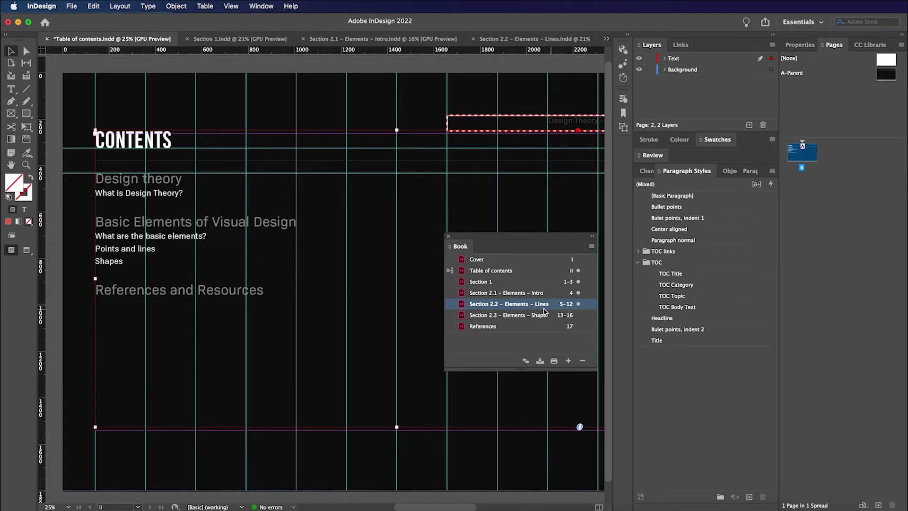
Inspect the paragraph styles of the main heading and first subheading in Section 2.1, and of the main heading in Section 2.2
click(415, 39)
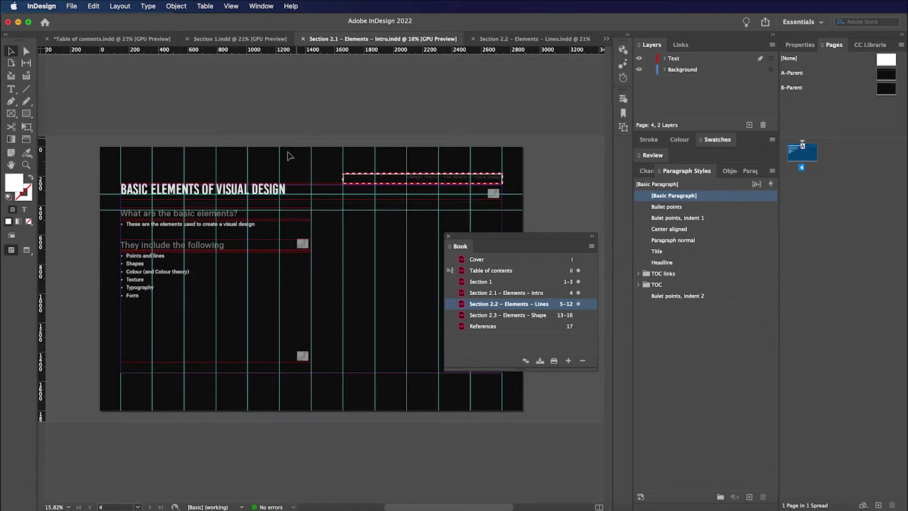
click(279, 189)
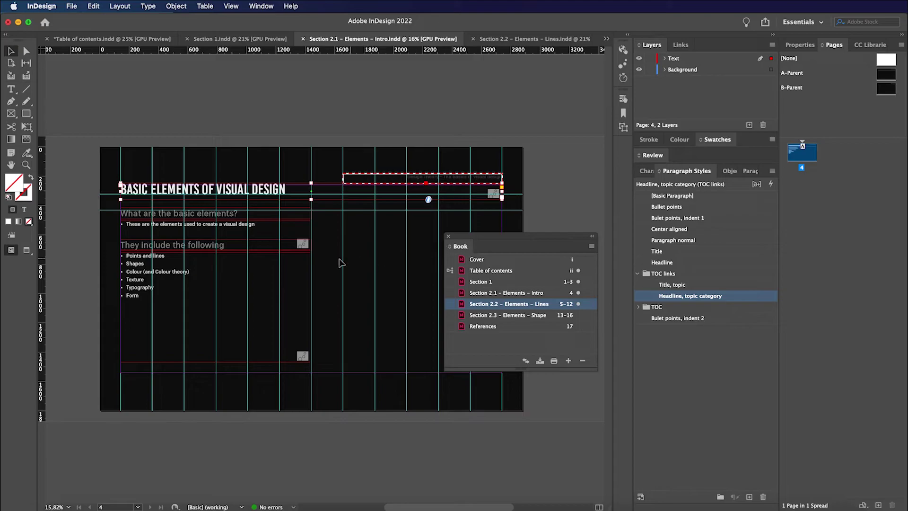
click(218, 218)
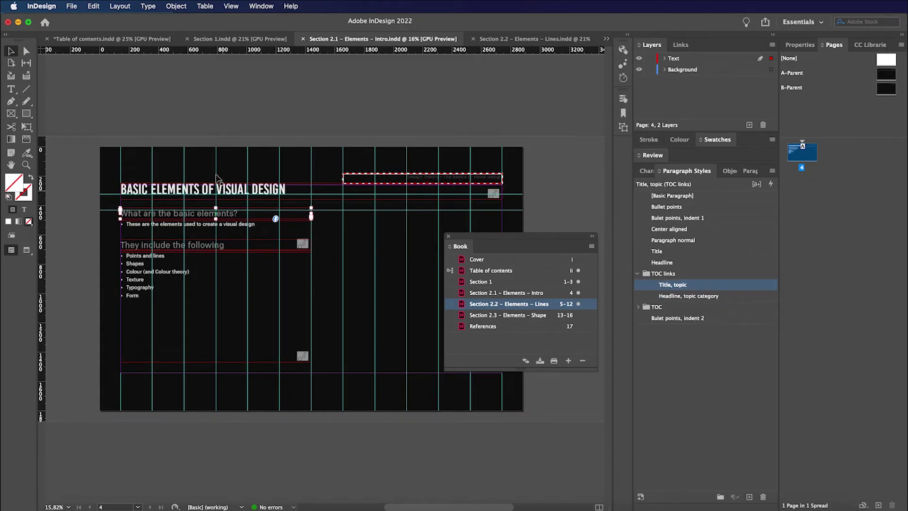
click(525, 39)
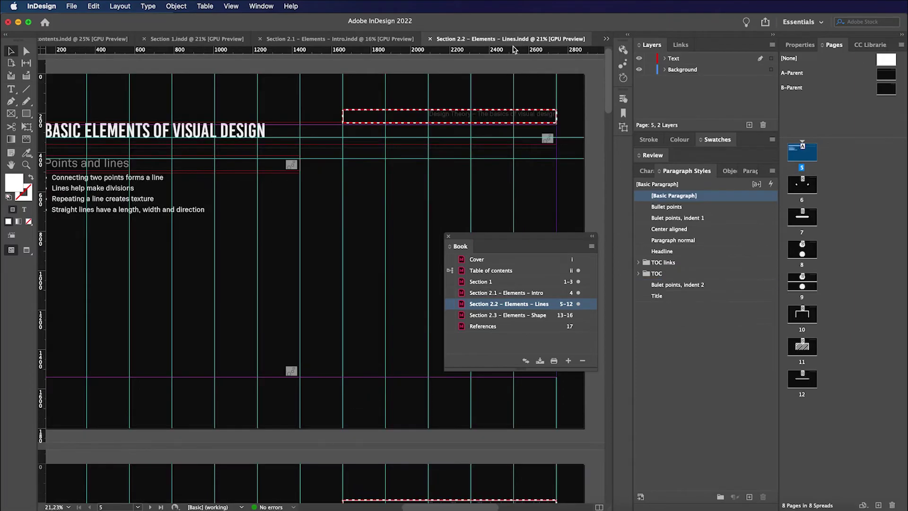
click(110, 164)
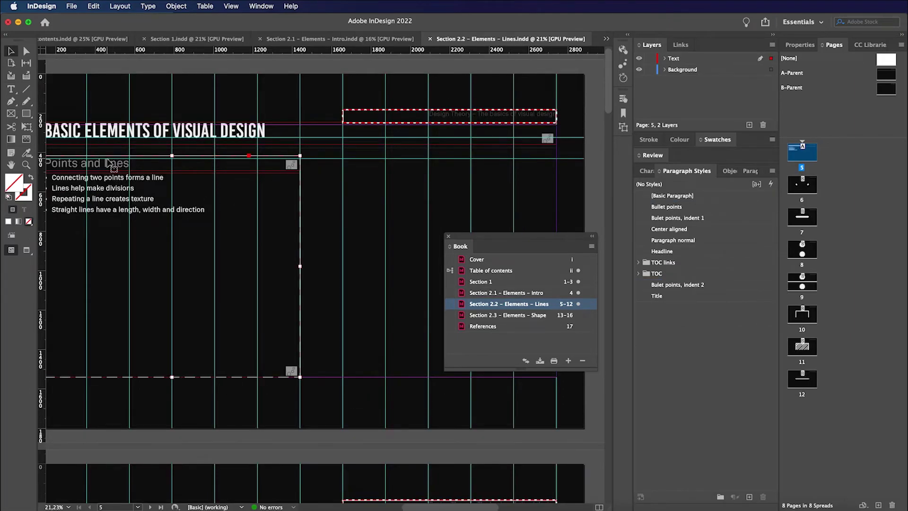
double_click(111, 164)
double_click(218, 134)
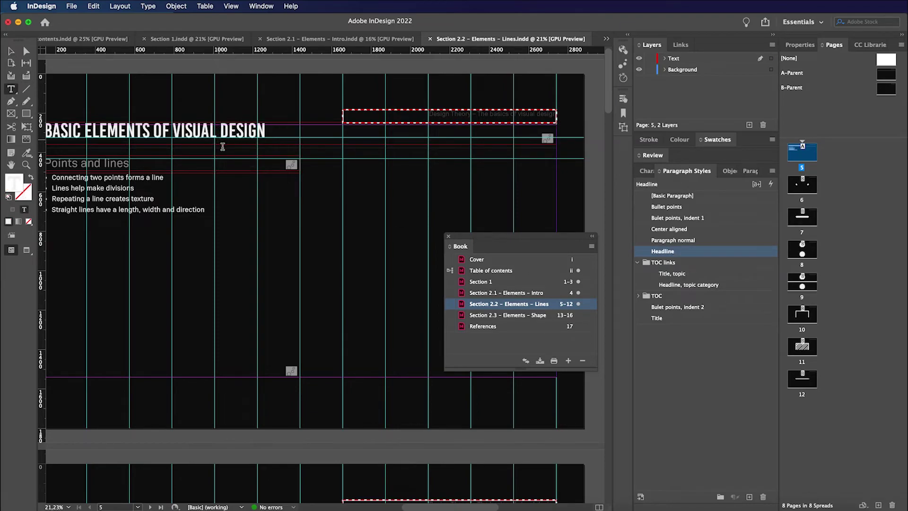
key(Escape)
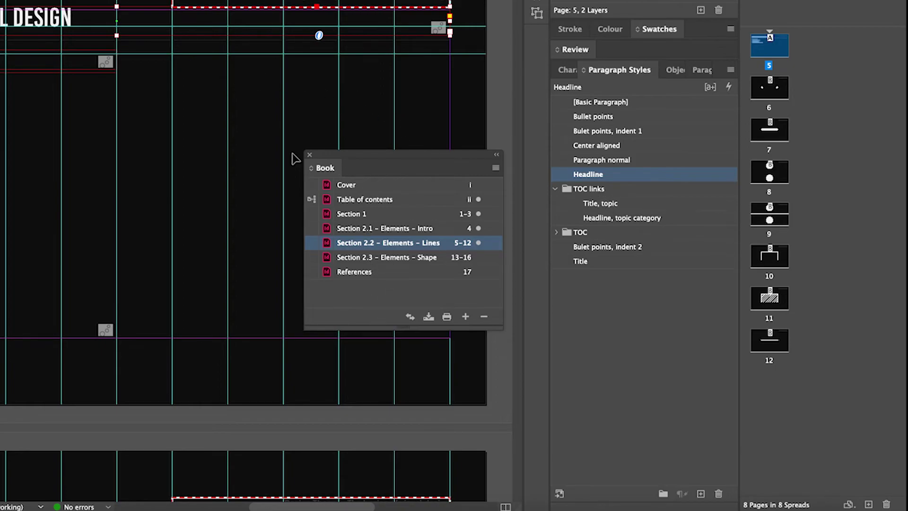
Select all book documents from Cover to References and review the commands available for exporting, packaging and printing the whole book
click(495, 168)
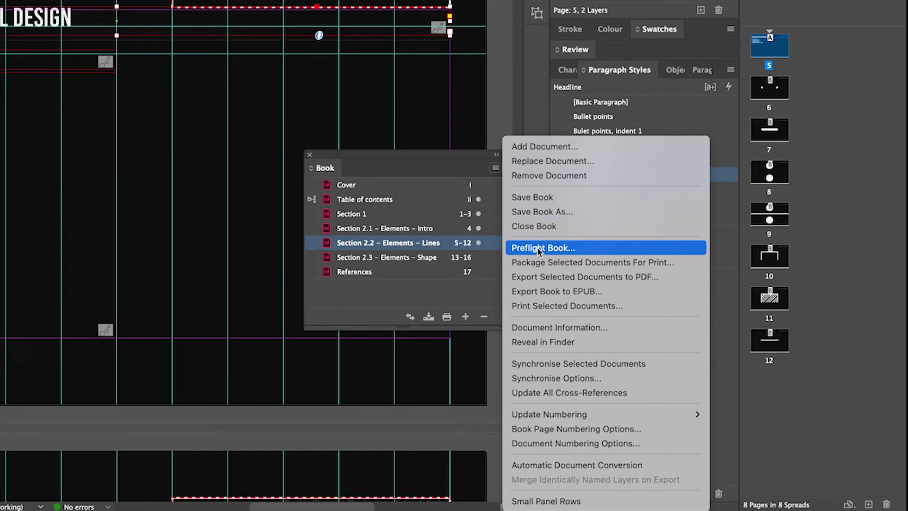
click(455, 286)
click(419, 273)
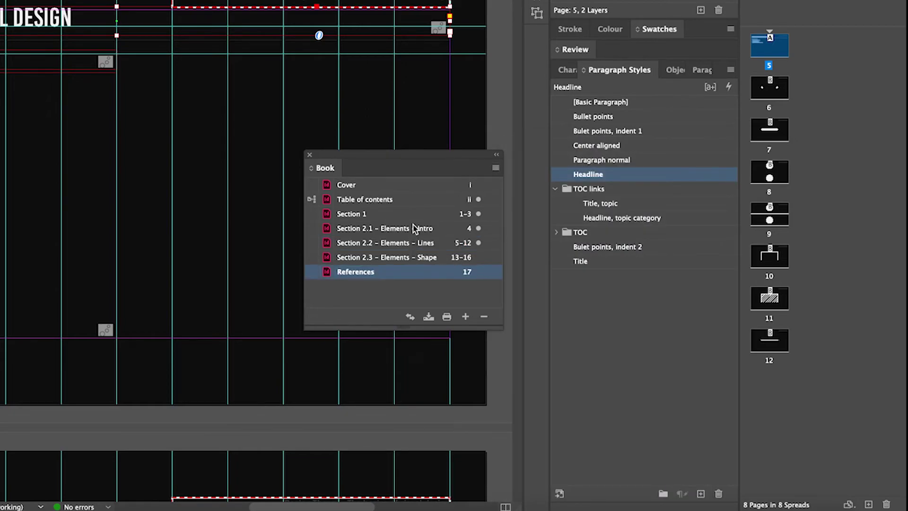
click(406, 186)
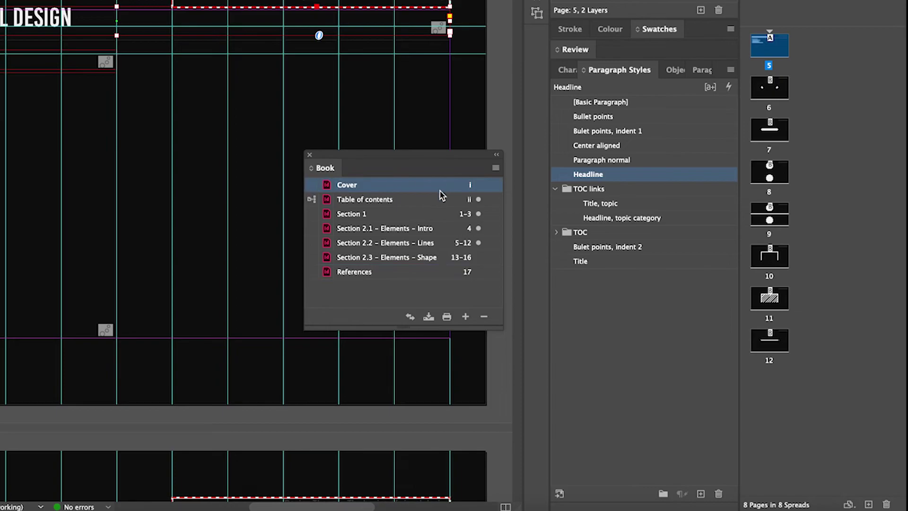
shift+click(418, 278)
click(495, 168)
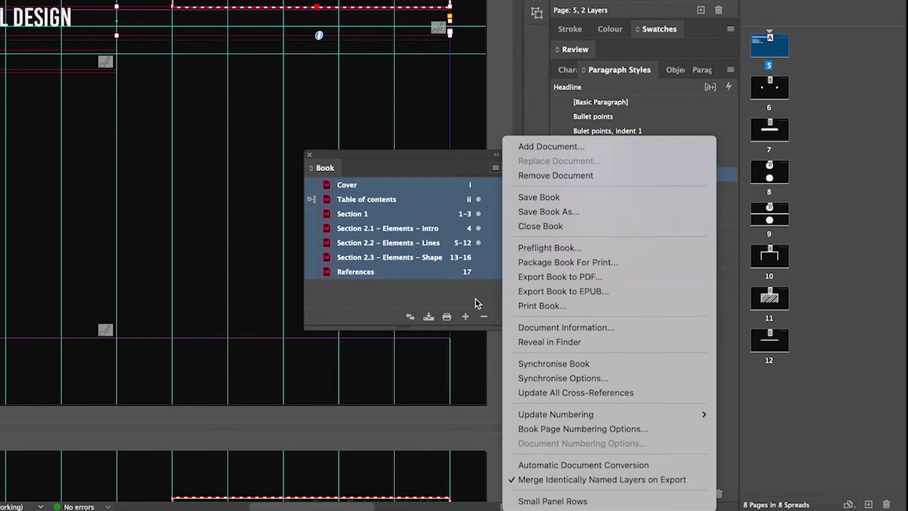
key(Escape)
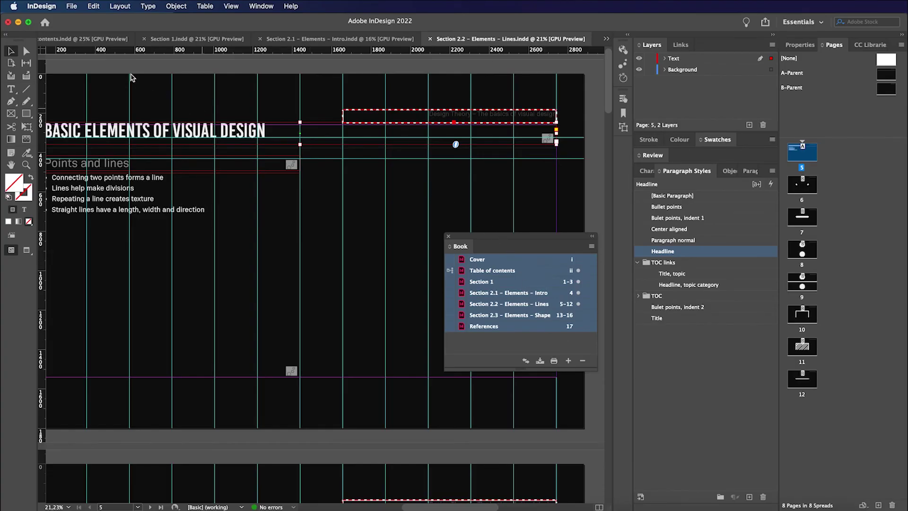